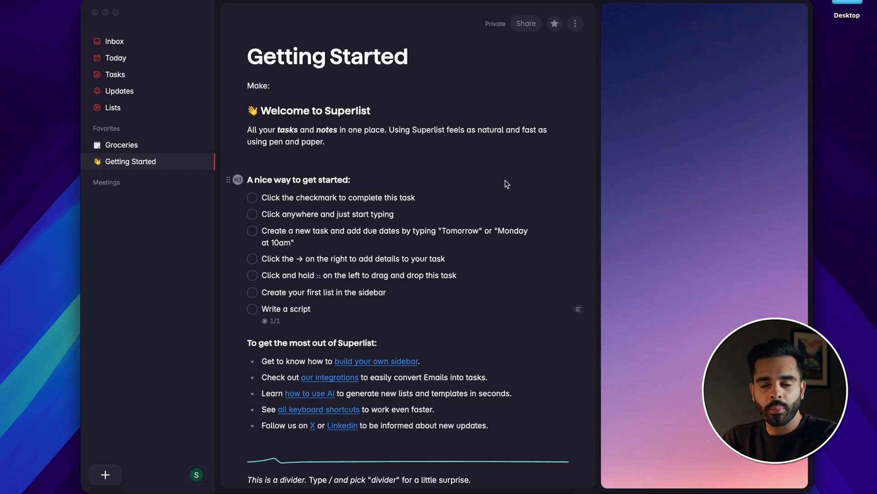
In the first starter task, add subtasks Task 1 and Task 2 with a 'Hello!' paragraph between them.
scroll(506, 182, down, 2)
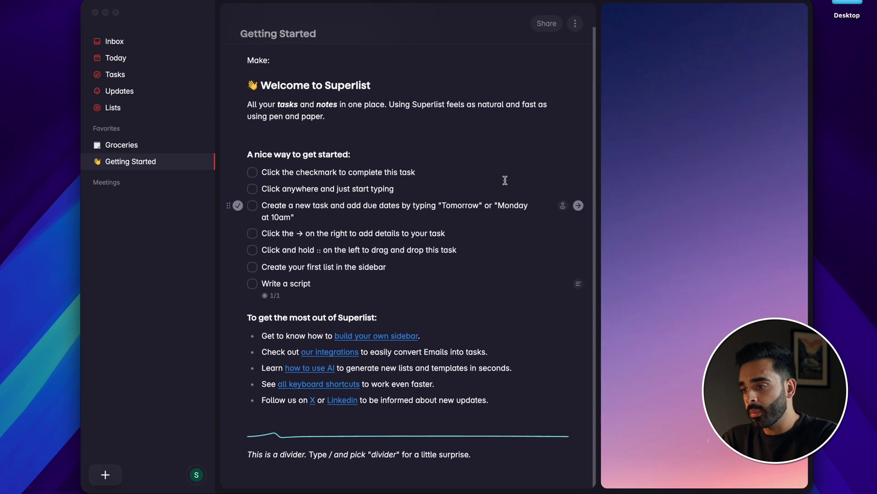
scroll(505, 180, up, 2)
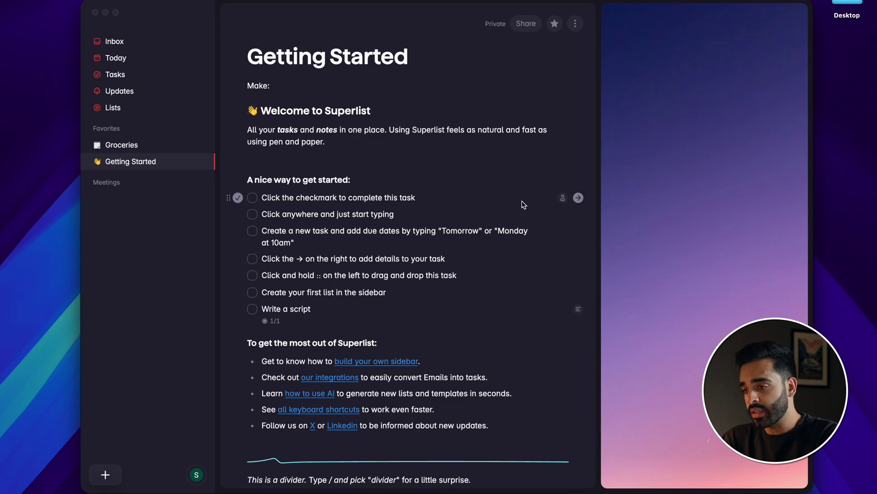
click(578, 196)
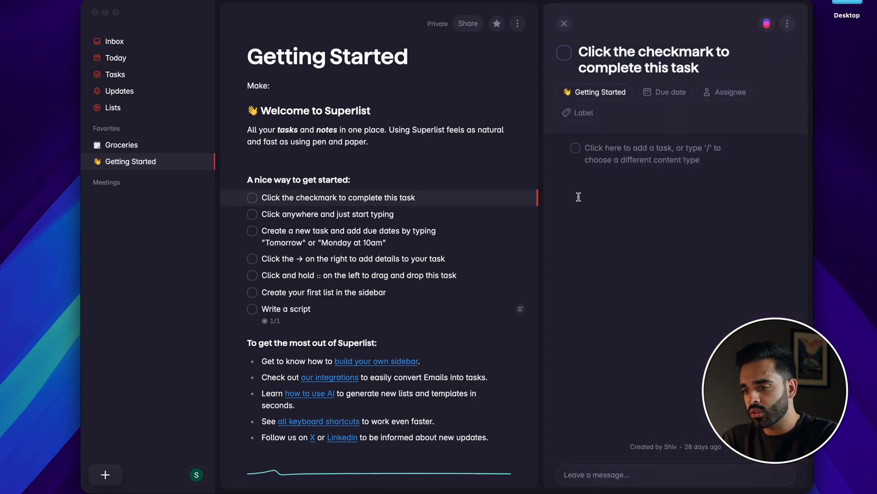
click(633, 154)
text(Task 1)
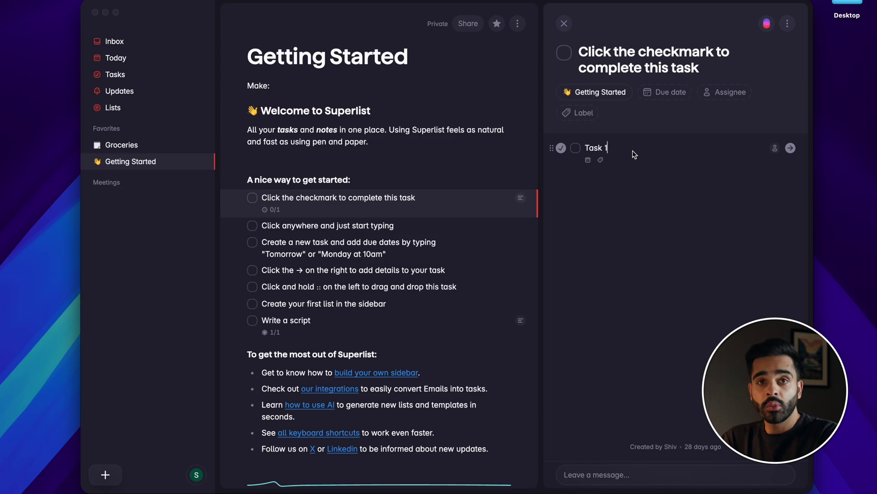
key(Return)
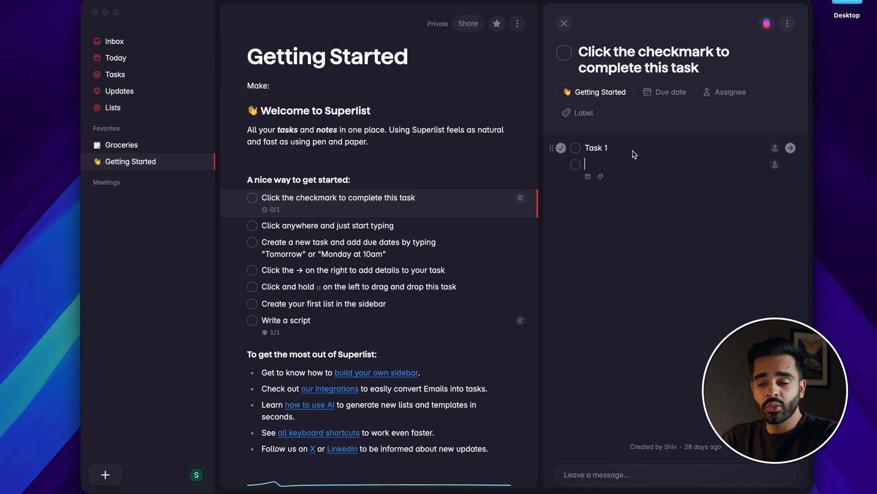
text(/)
key(Return)
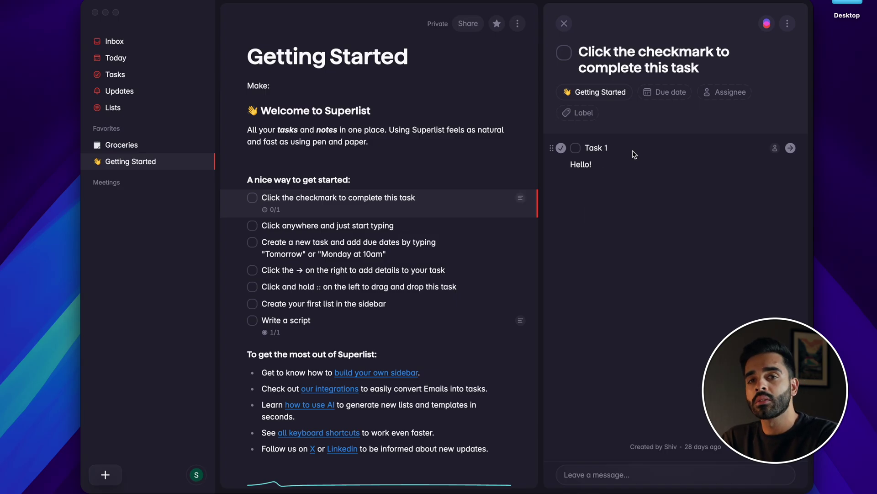
text(/)
key(Return)
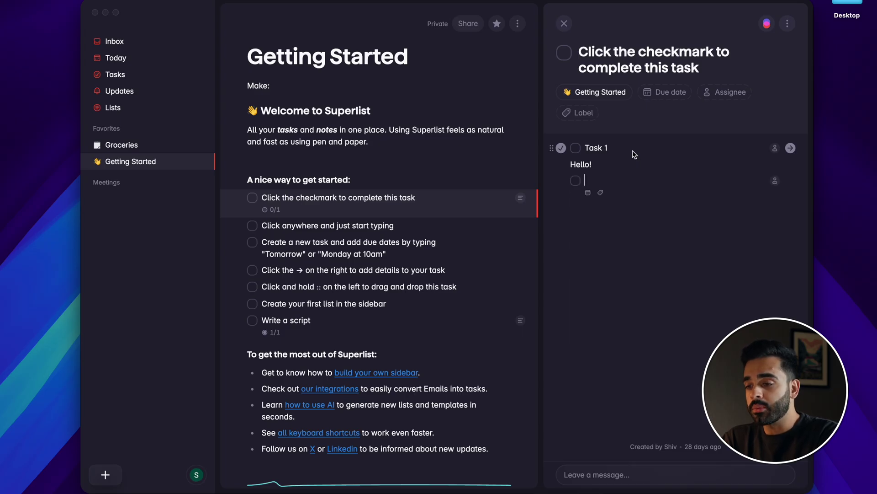
text(Task 2)
key(Return)
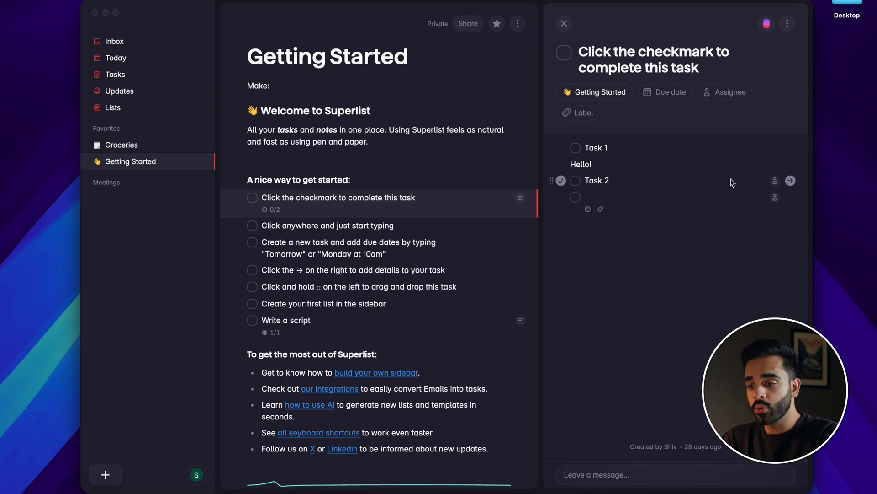
Give Task 2 its own subtasks, Task 3 and Task 4.
click(791, 181)
click(656, 132)
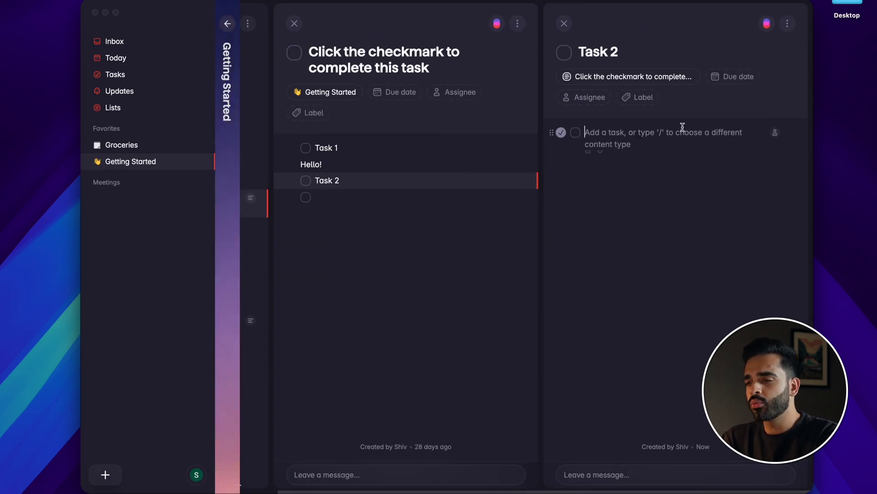
text(Task 3)
key(Return)
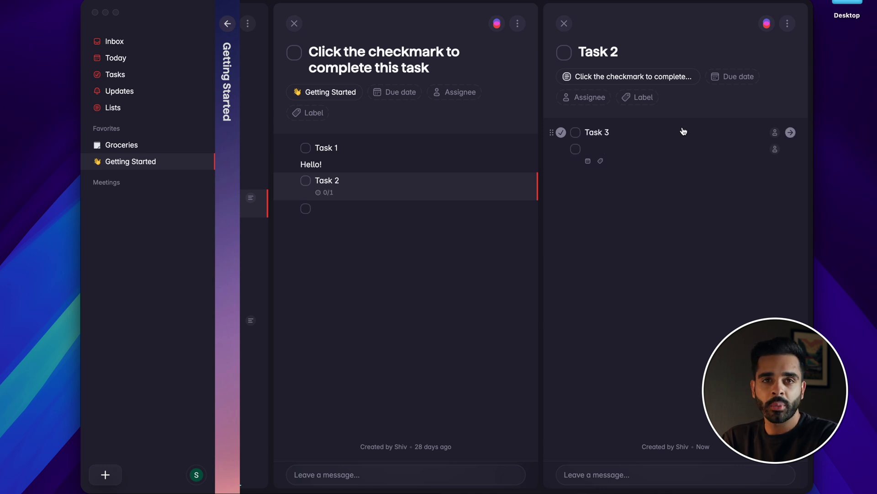
text(Task 4)
key(Return)
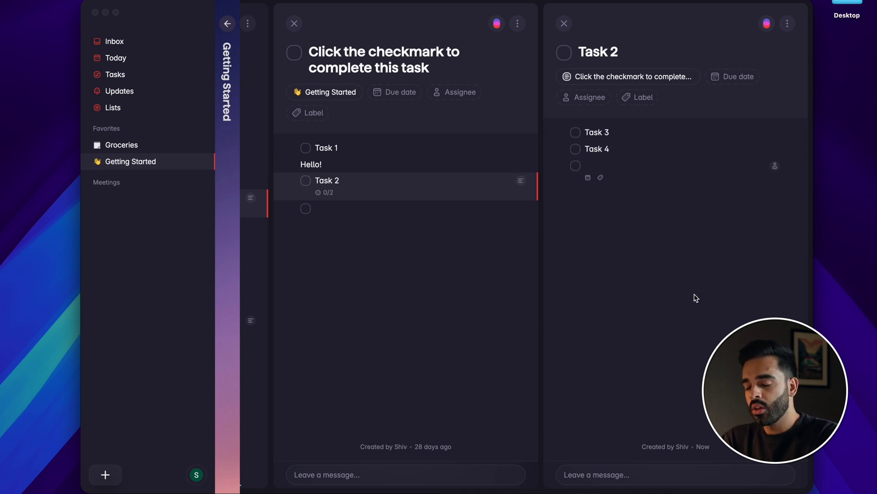
click(227, 23)
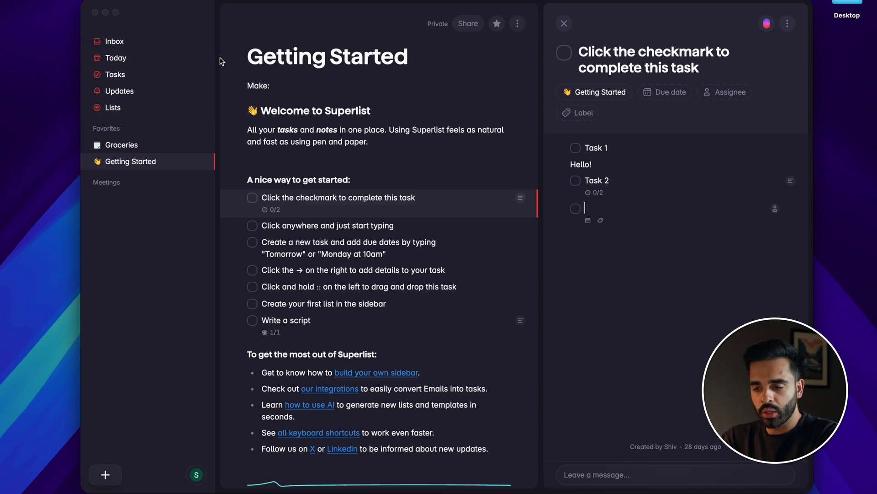
Visit Inbox, Today and Tasks, then add a 'Home projects' section under Favorites.
click(165, 44)
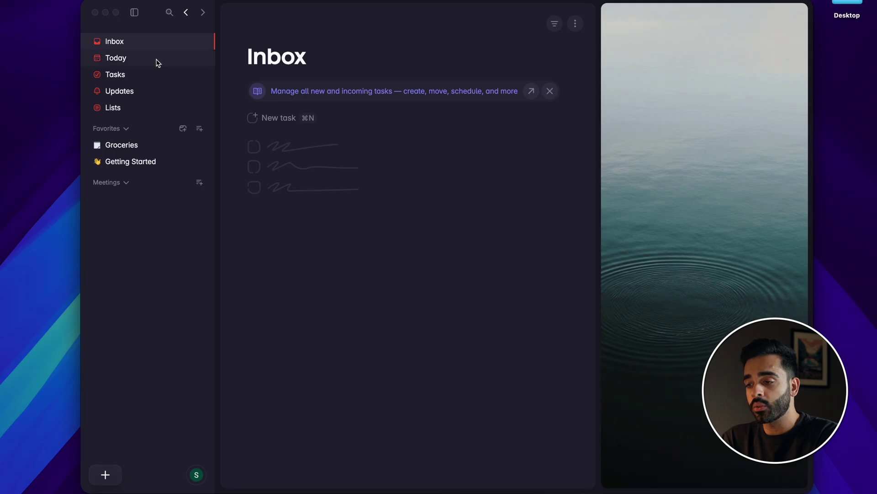
click(157, 60)
click(156, 77)
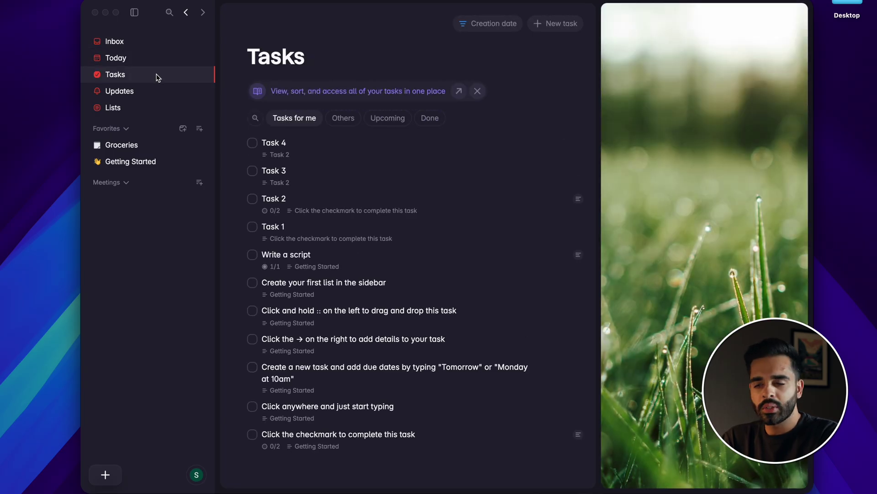
click(183, 130)
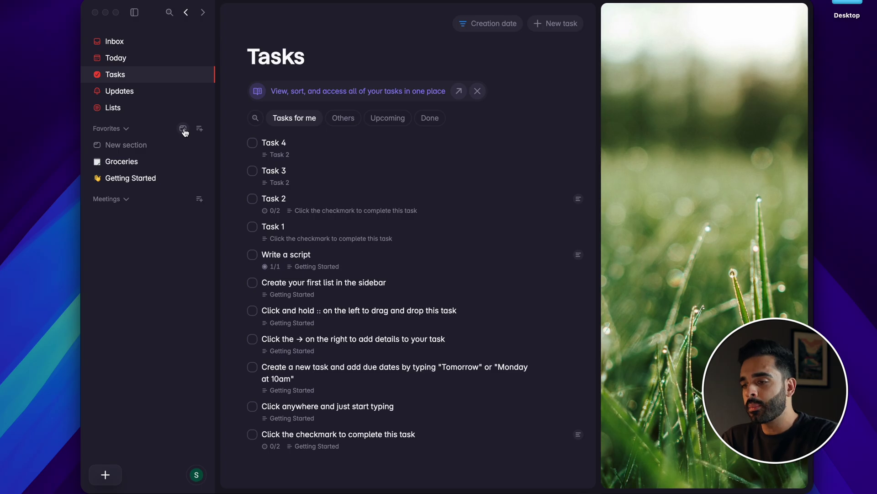
text(Home projects)
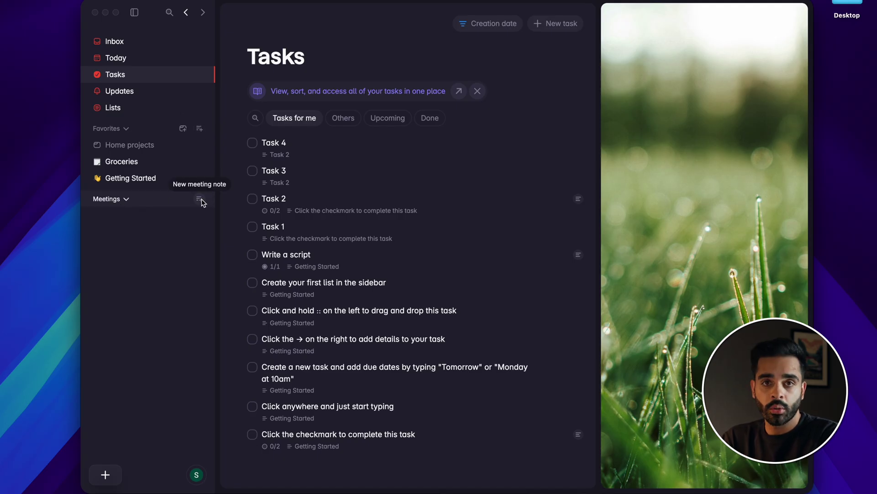
Create a blank list titled 'Example list' with a 'Film video' task.
click(200, 178)
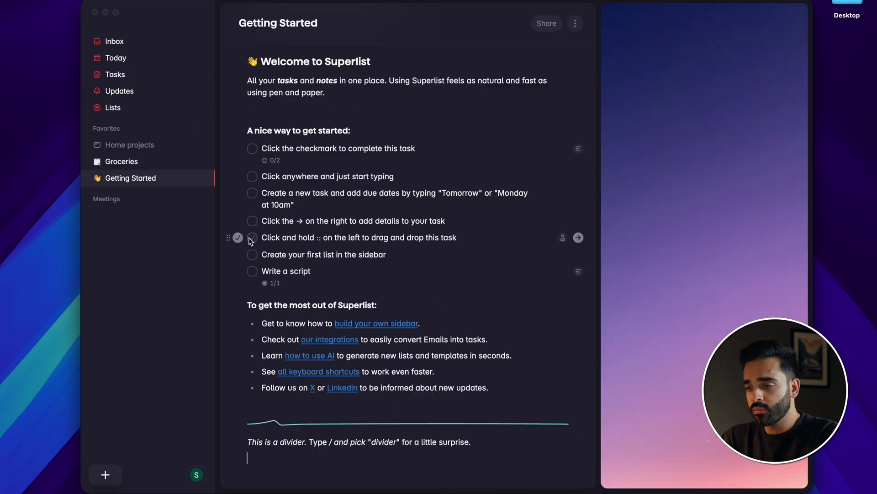
click(200, 128)
text(Example list)
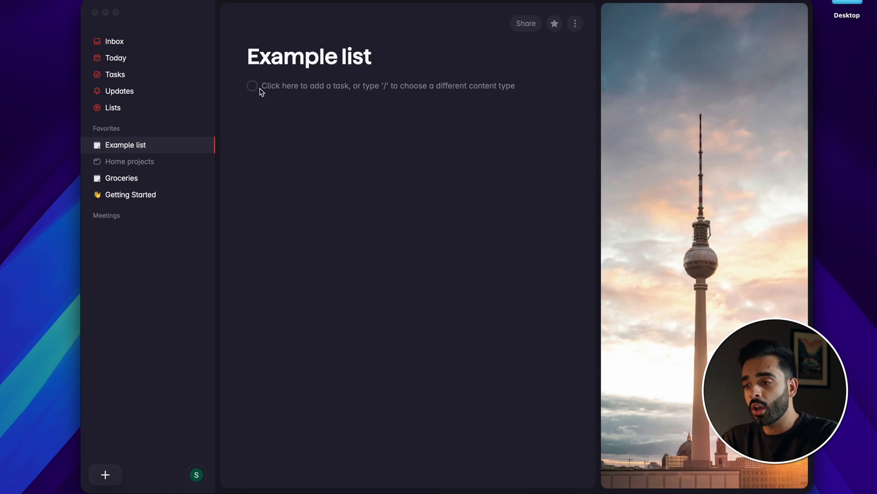
click(294, 85)
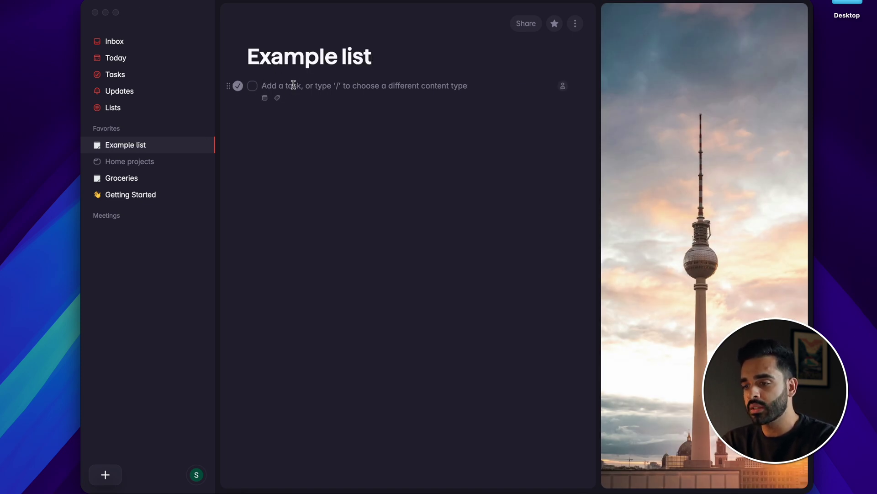
text(Film video)
key(Return)
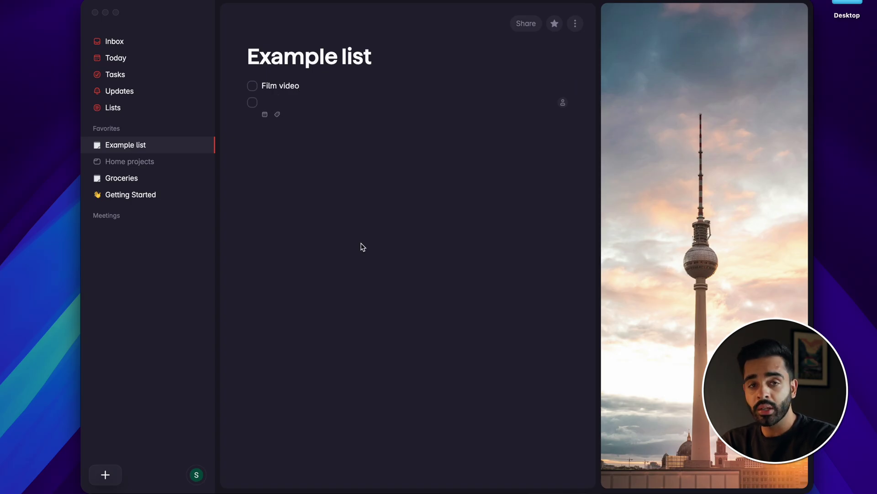
Add 'Write script' due 15 September, then 'Write script by next Thursday' due in 5 days.
text(Write script)
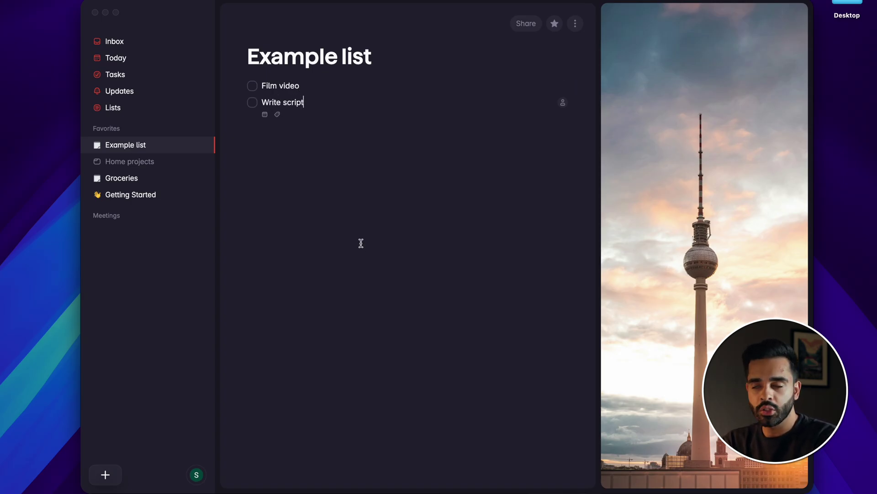
click(265, 115)
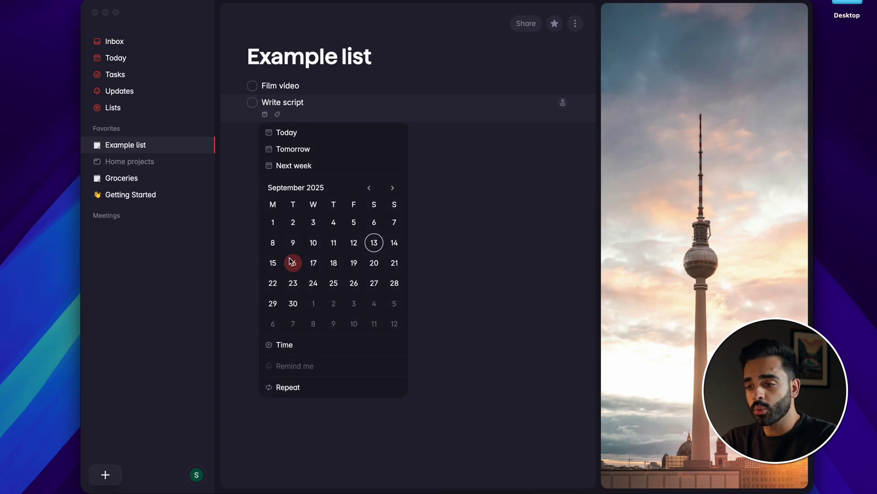
click(274, 263)
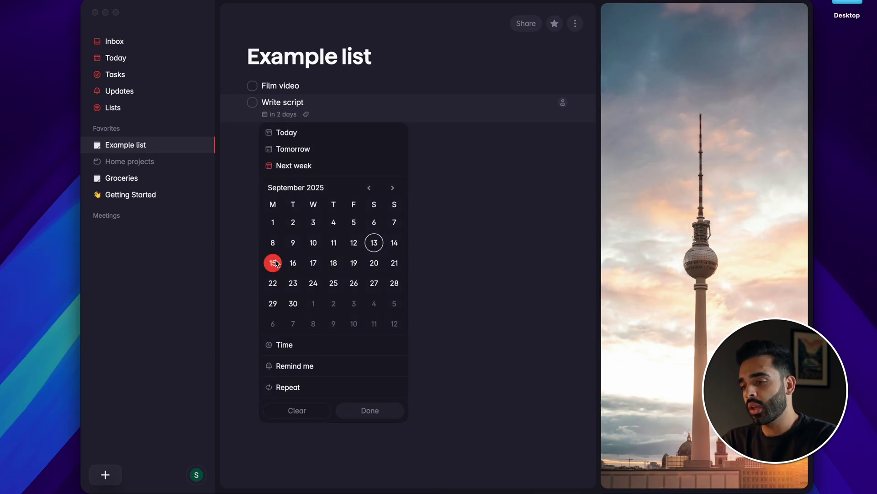
click(366, 410)
key(Return)
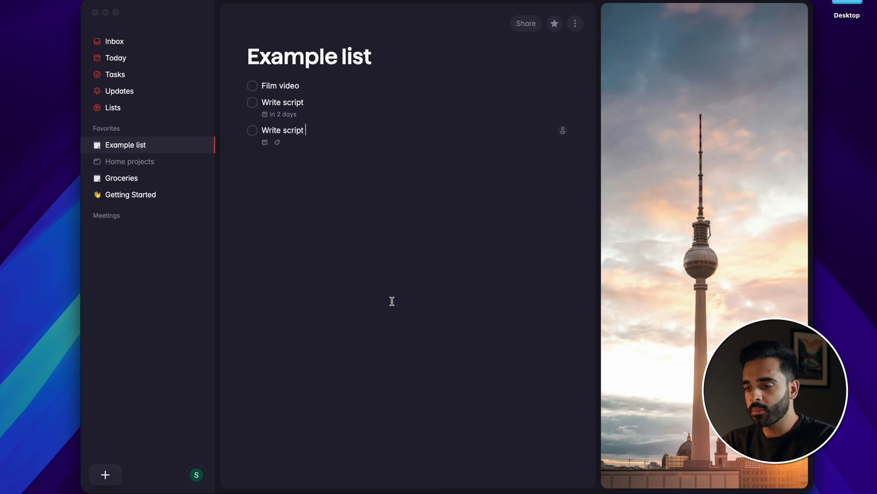
text(Write script by next Thursday)
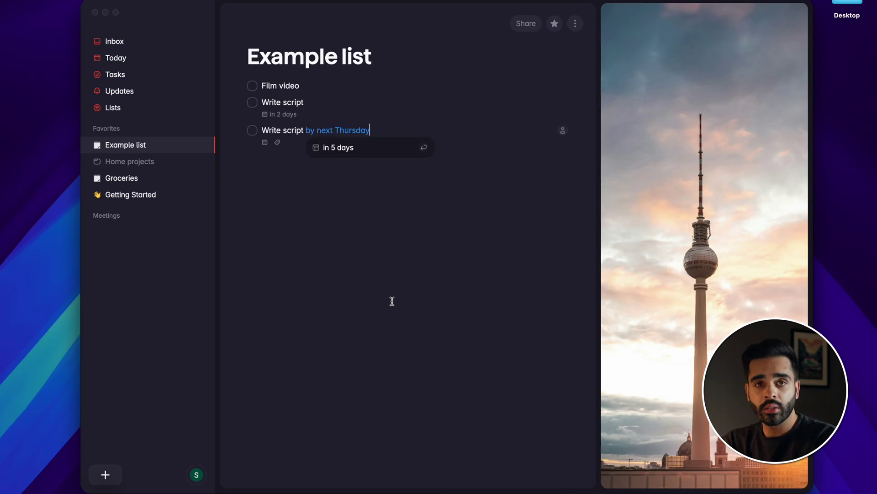
key(Return)
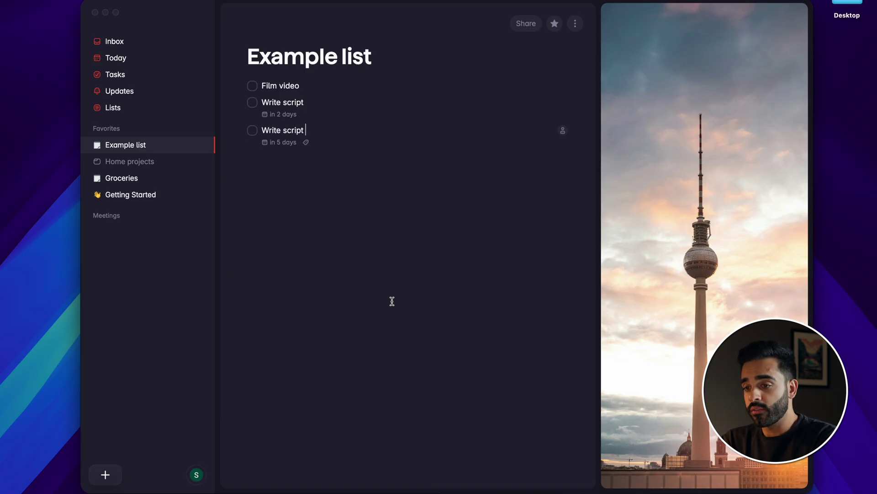
Add a sublist named '/' via the slash menu, open it, and return to Example list.
key(Return)
text(/)
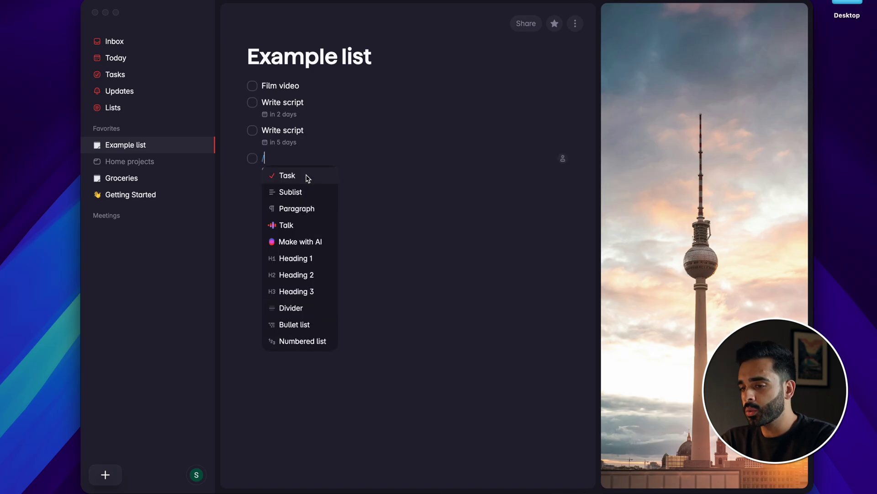
click(319, 195)
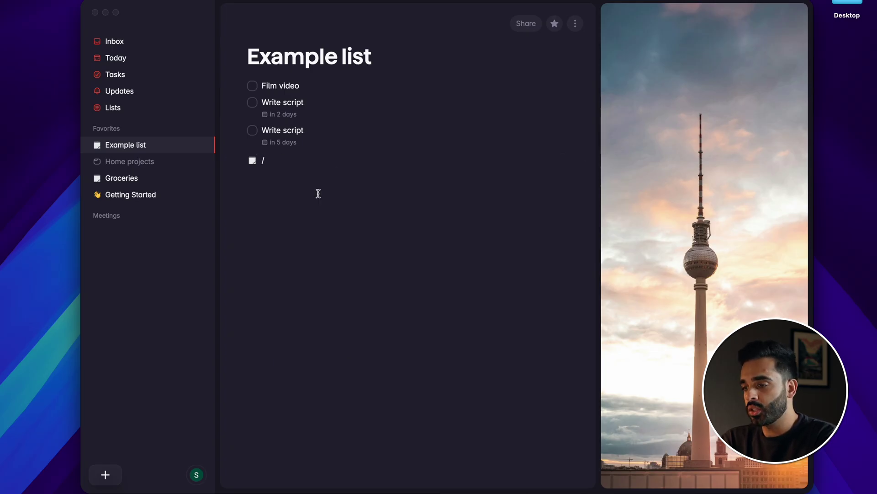
click(280, 165)
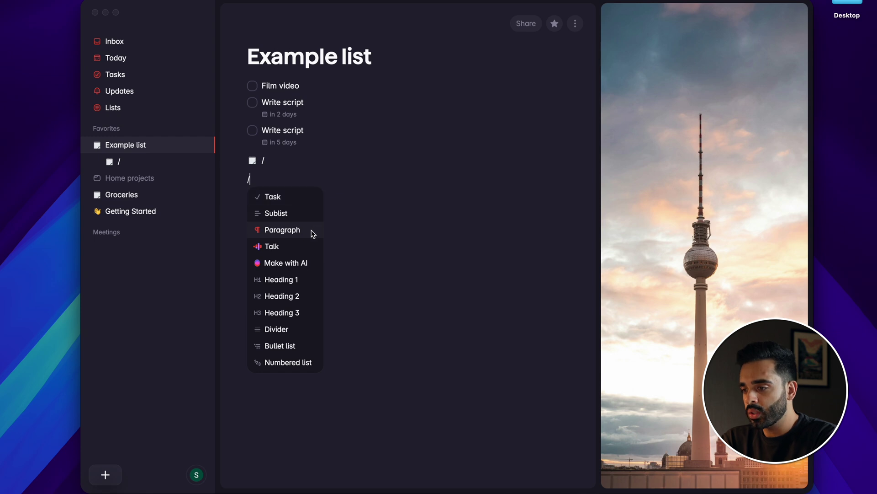
click(314, 232)
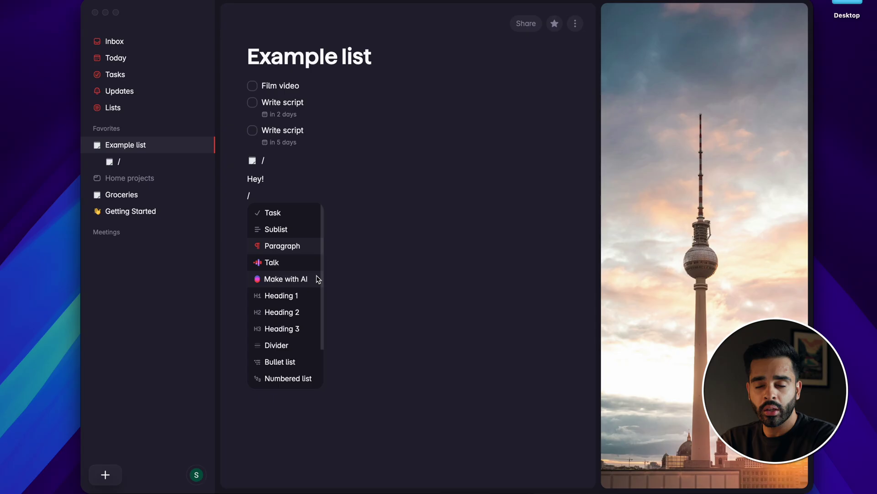
Insert a divider, an empty blockquote and a second divider from the slash menu.
scroll(318, 280, down, 2)
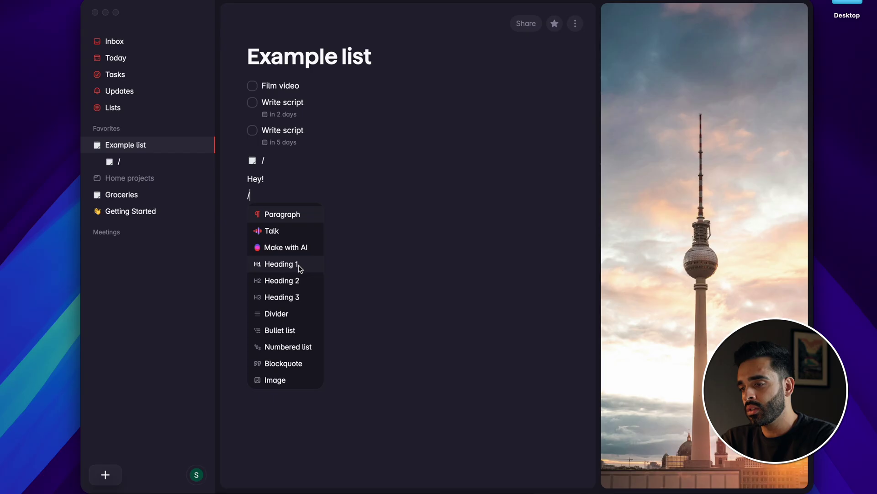
click(292, 313)
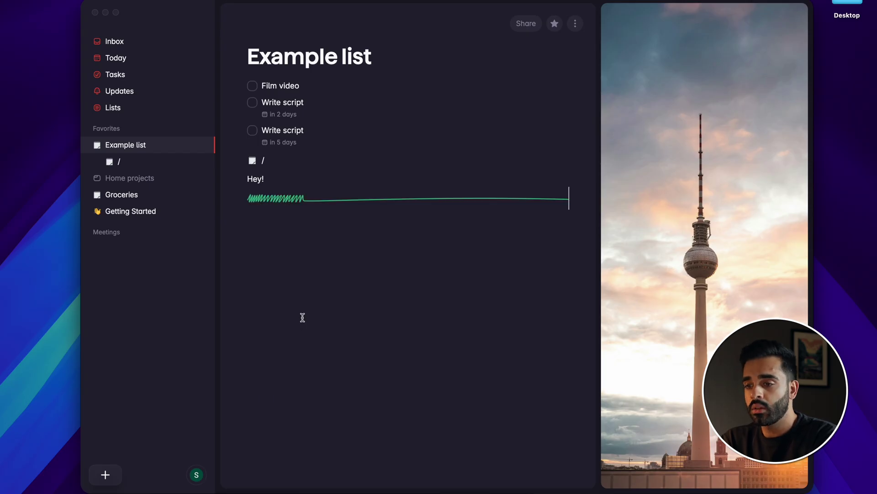
text(/)
scroll(304, 318, down, 2)
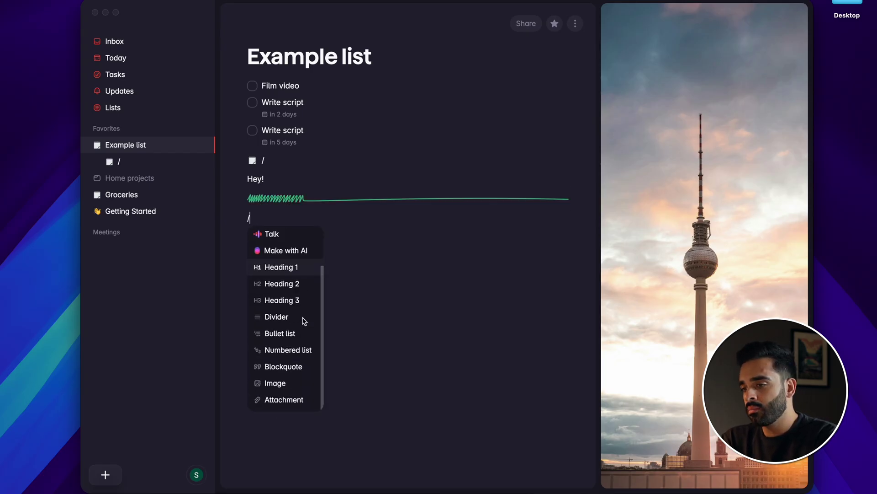
click(302, 366)
key(Return)
text(/)
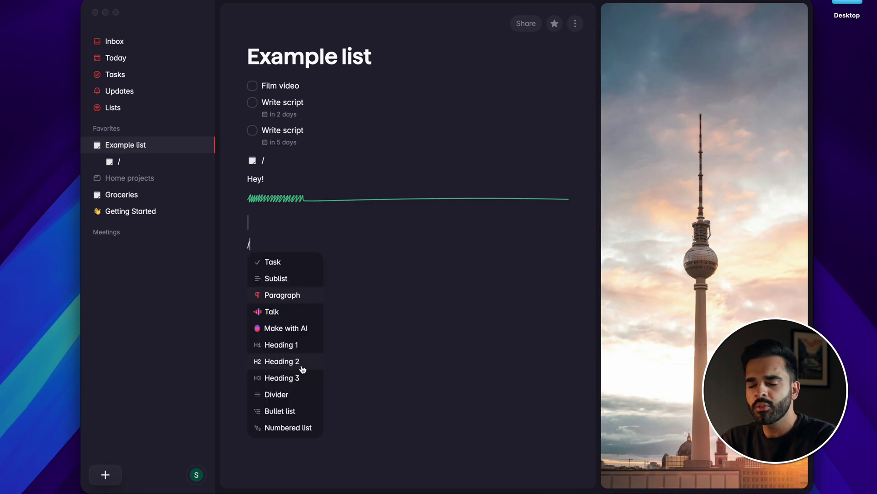
scroll(303, 368, down, 2)
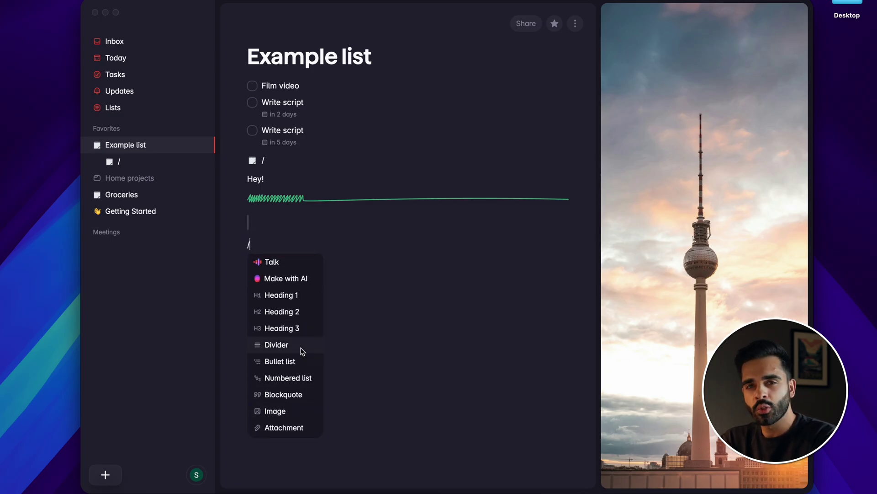
click(302, 350)
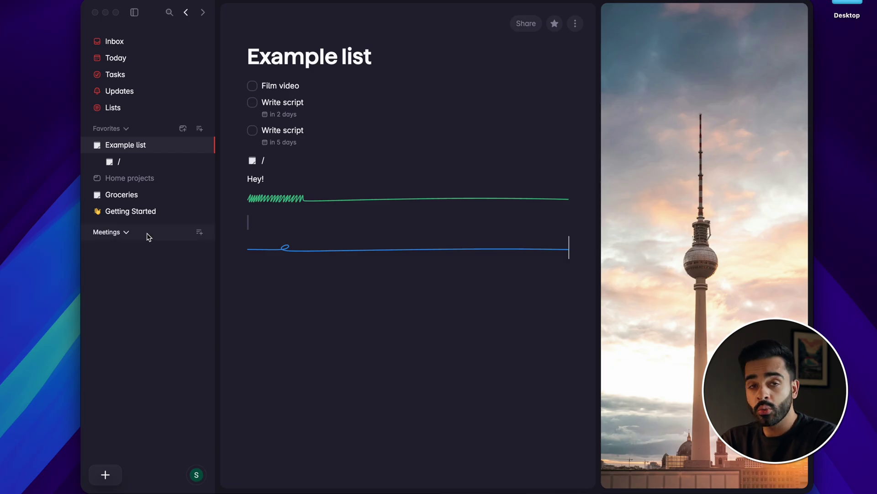
Record a new meeting note that becomes 'Event Support and Product Announcements: Sep 13' with an AI summary.
click(200, 233)
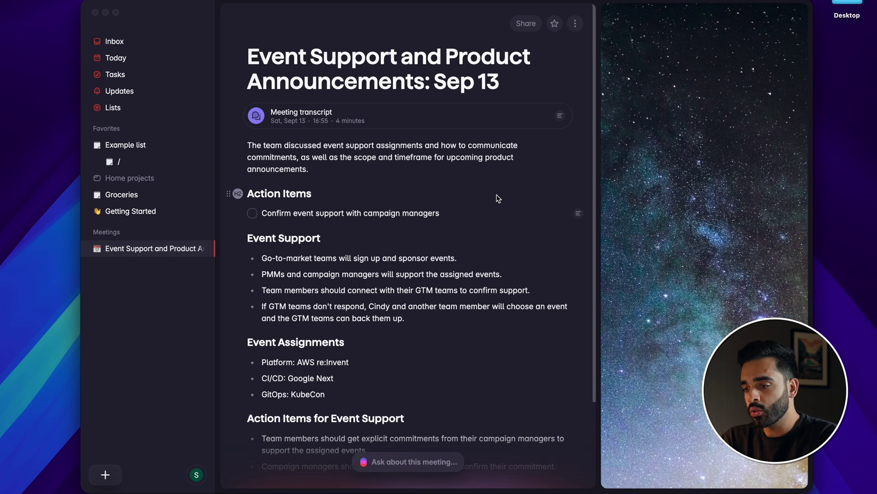
scroll(496, 196, down, 3)
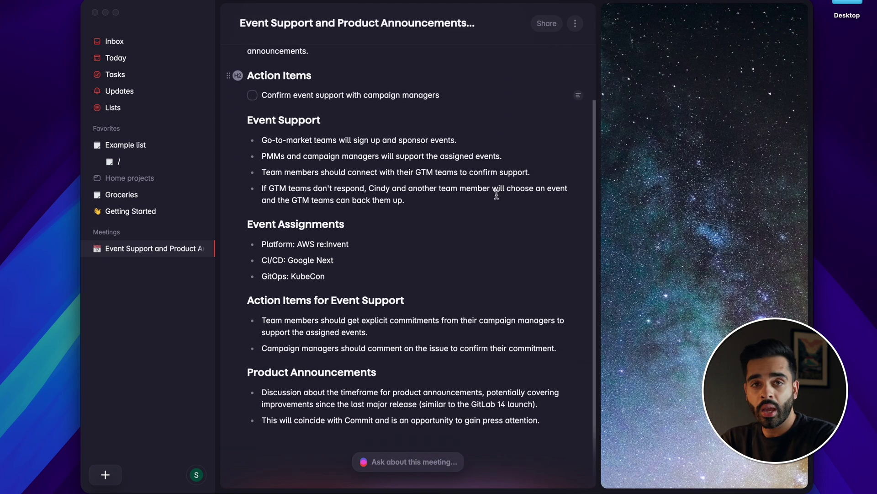
scroll(496, 194, up, 3)
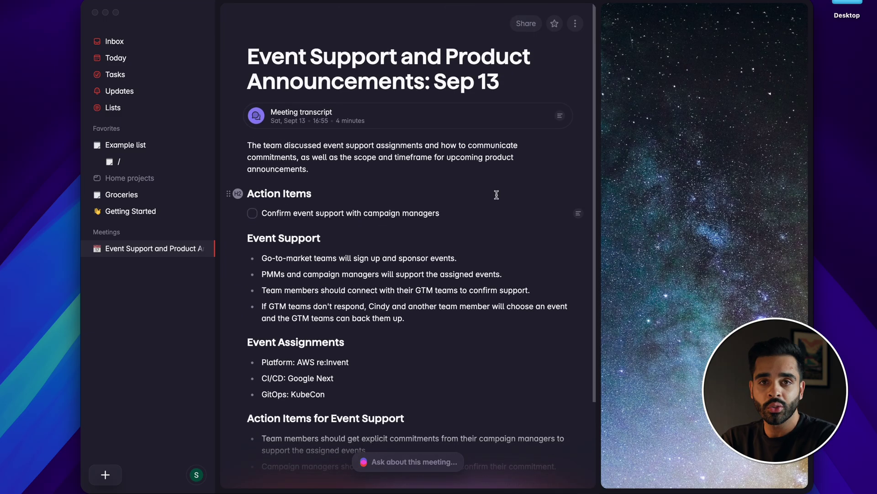
click(447, 116)
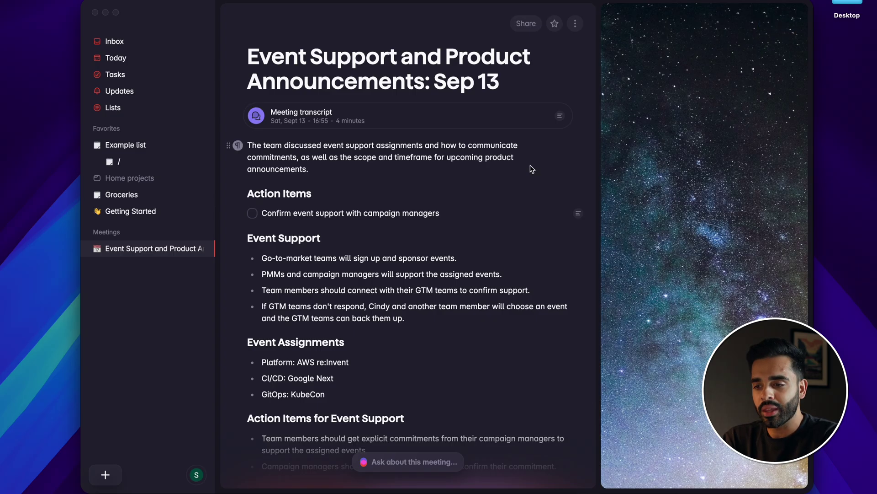
scroll(532, 169, down, 3)
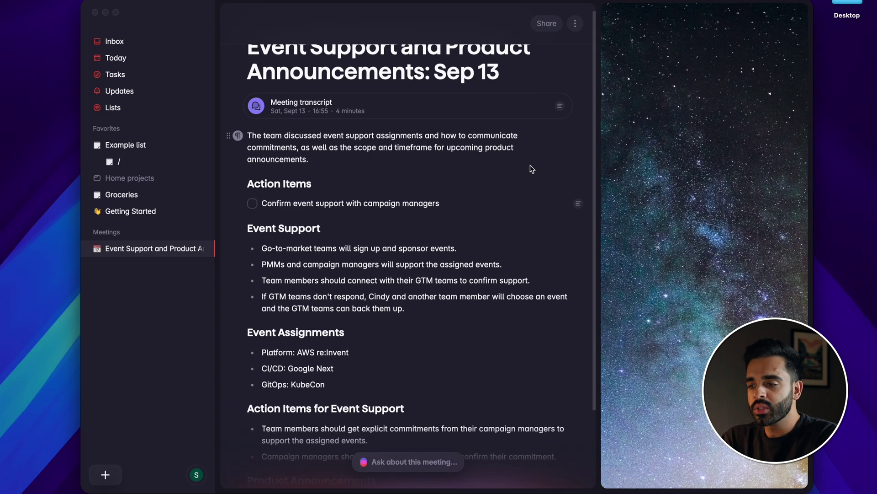
scroll(531, 165, down, 1)
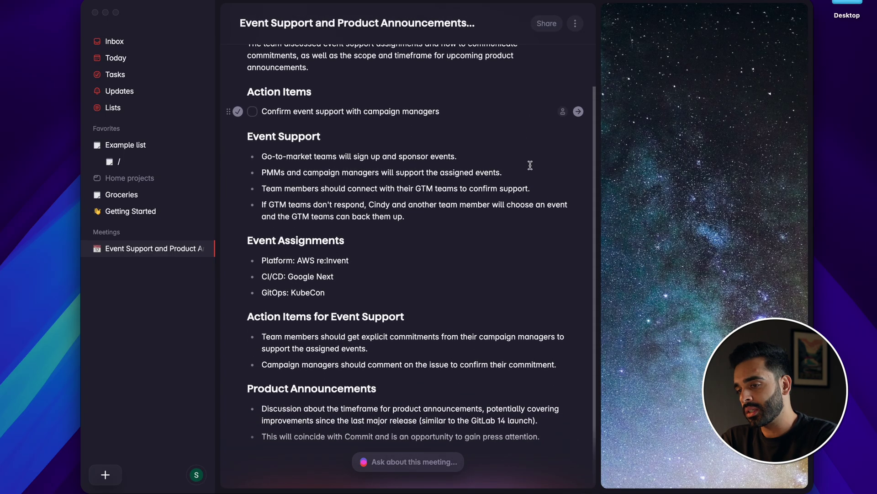
scroll(530, 165, up, 1)
scroll(531, 165, up, 3)
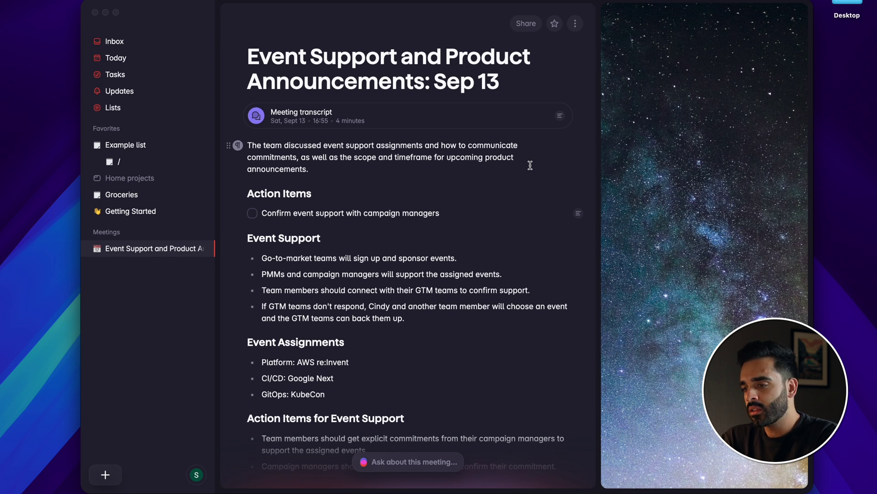
scroll(530, 165, down, 4)
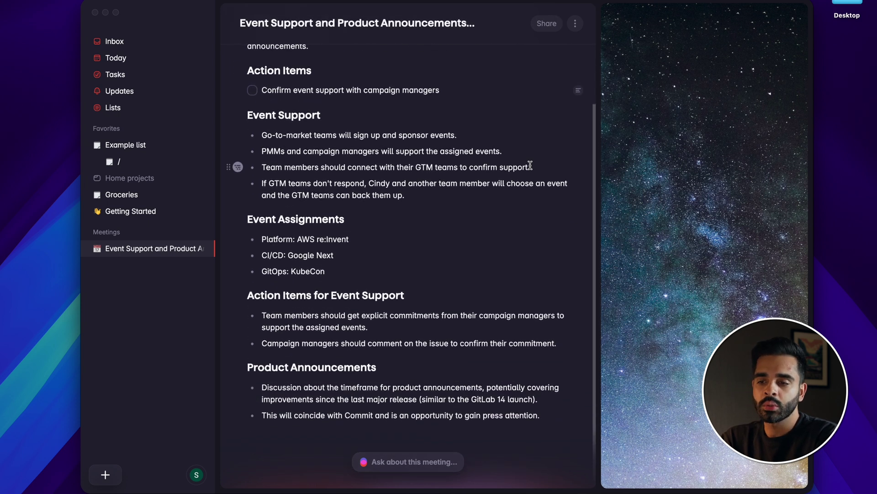
scroll(530, 165, up, 4)
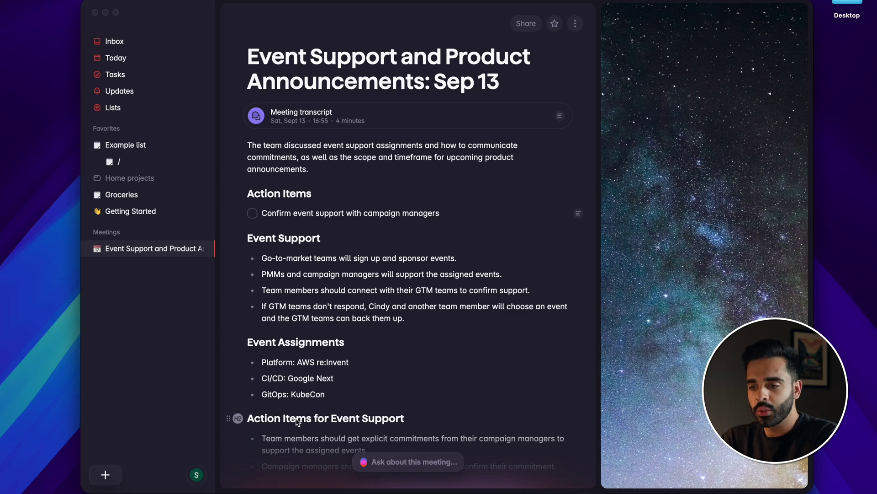
scroll(468, 279, down, 3)
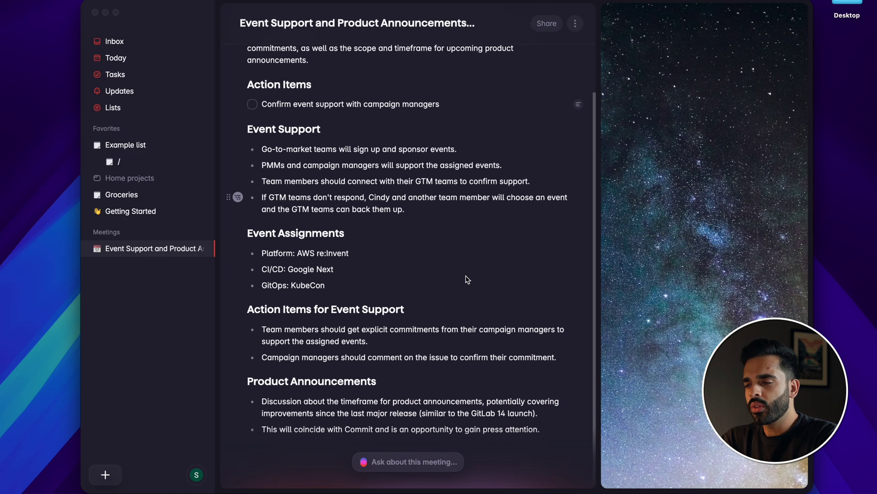
scroll(467, 279, up, 3)
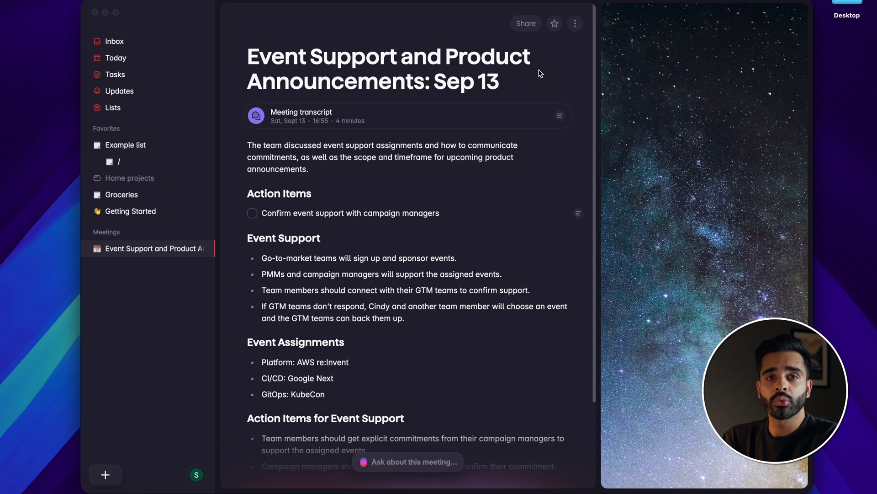
Read through the meeting's full transcript, then close the transcript panel and scroll the note.
click(560, 116)
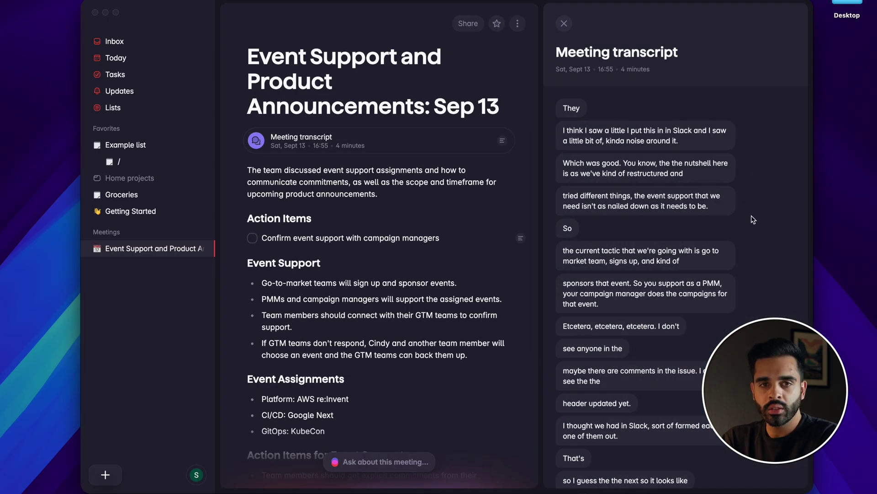
scroll(753, 219, down, 3)
scroll(753, 219, down, 10)
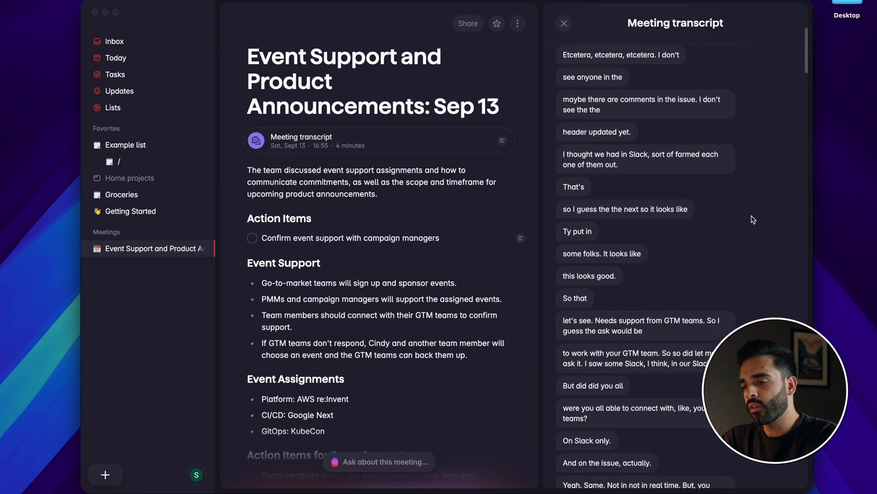
scroll(753, 220, down, 12)
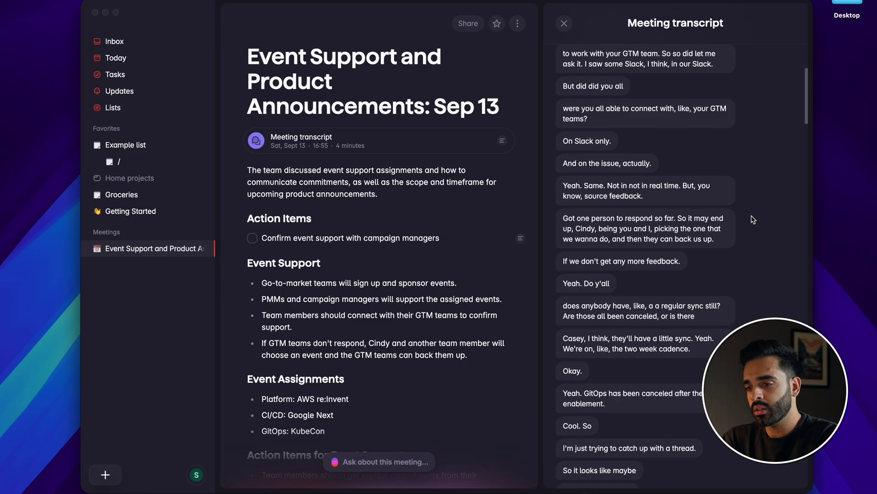
scroll(753, 219, down, 1)
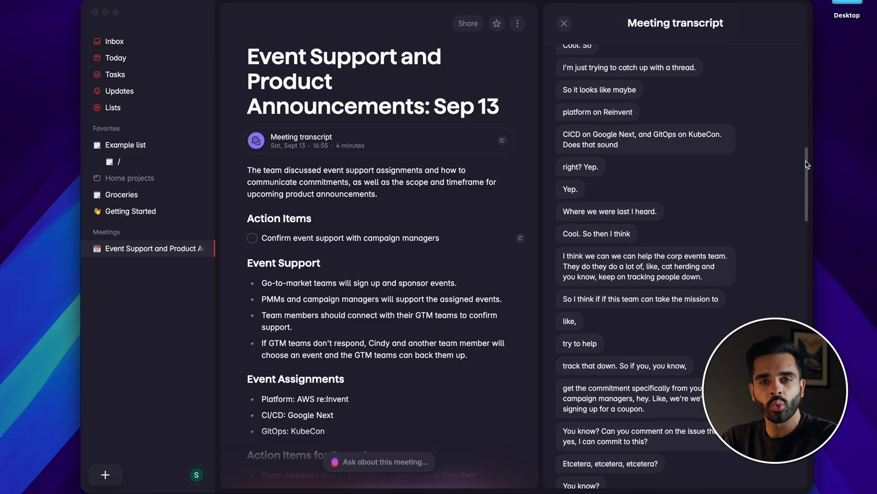
scroll(806, 192, down, 8)
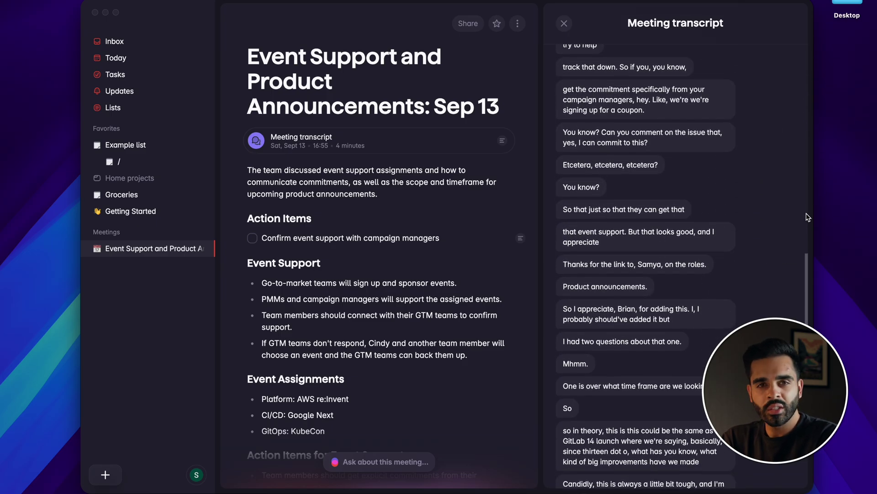
scroll(808, 217, down, 3)
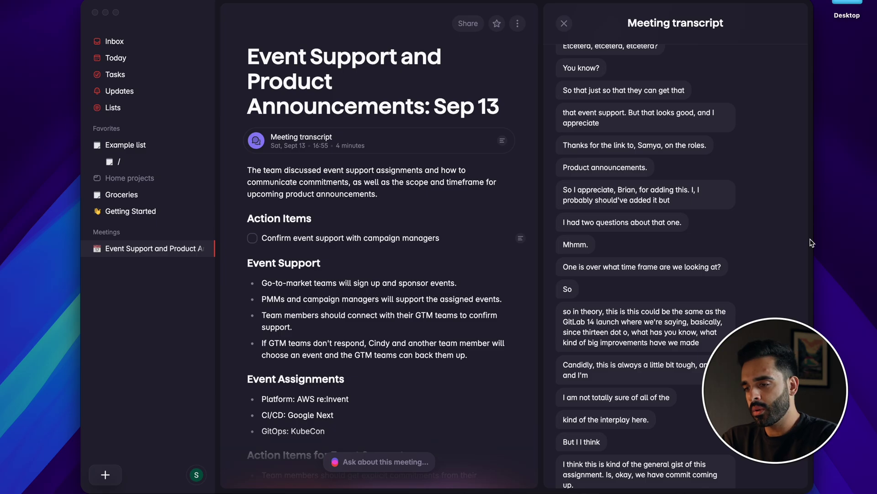
scroll(811, 242, down, 5)
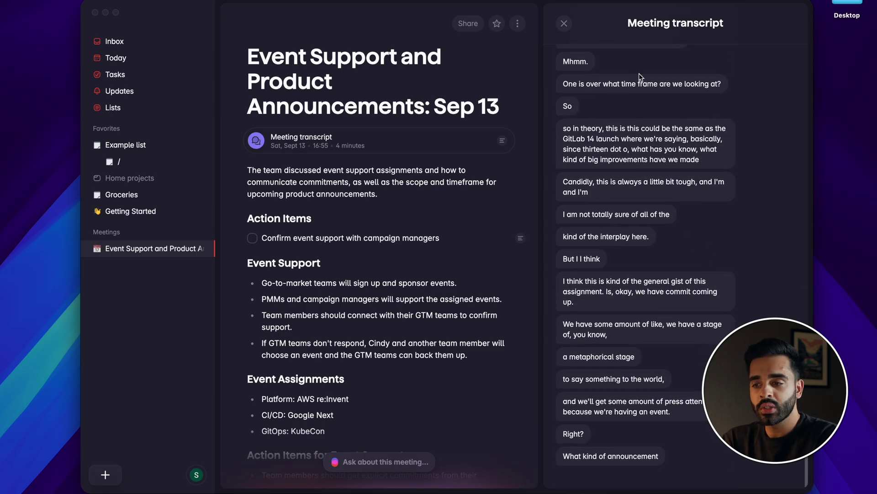
click(564, 23)
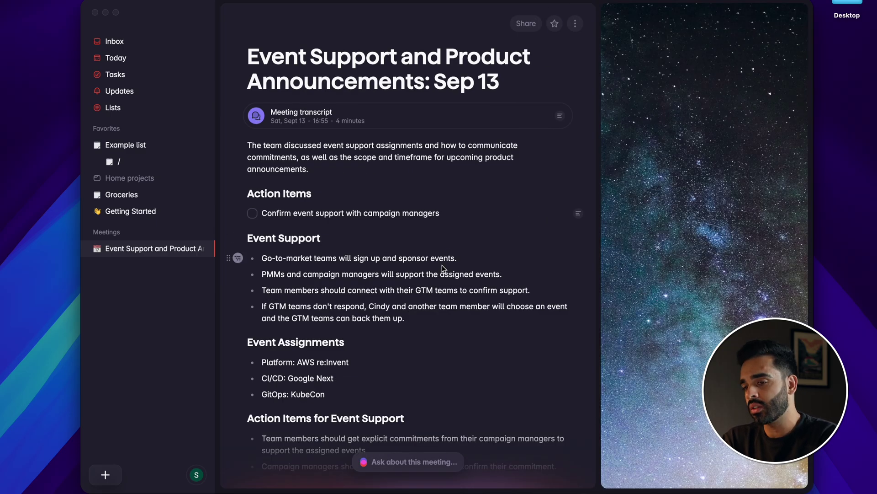
scroll(443, 269, down, 3)
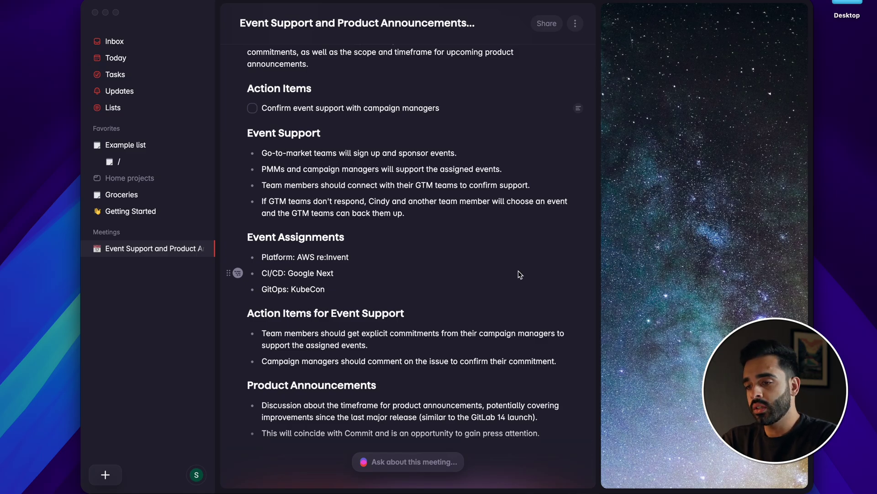
Ask the meeting AI about the main actionable items and any deadline, then start a voice note in Example list.
click(429, 463)
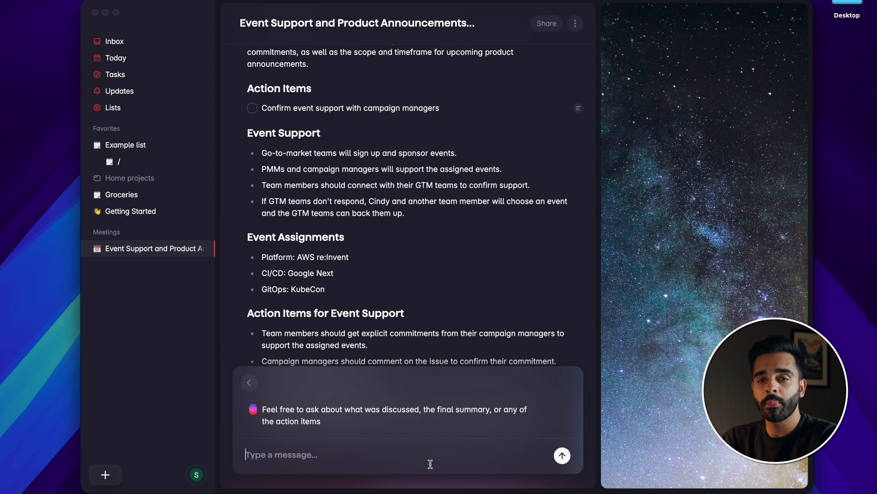
text(What's the m)
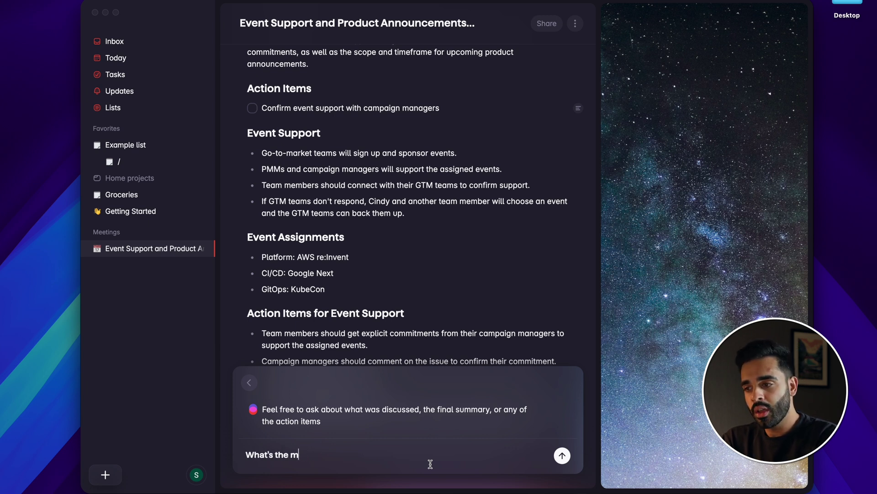
text(osain actionable items?)
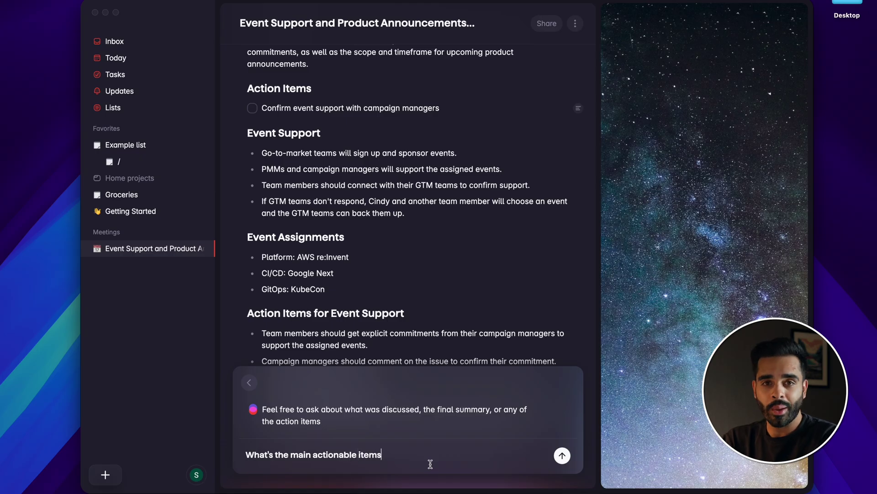
key(Return)
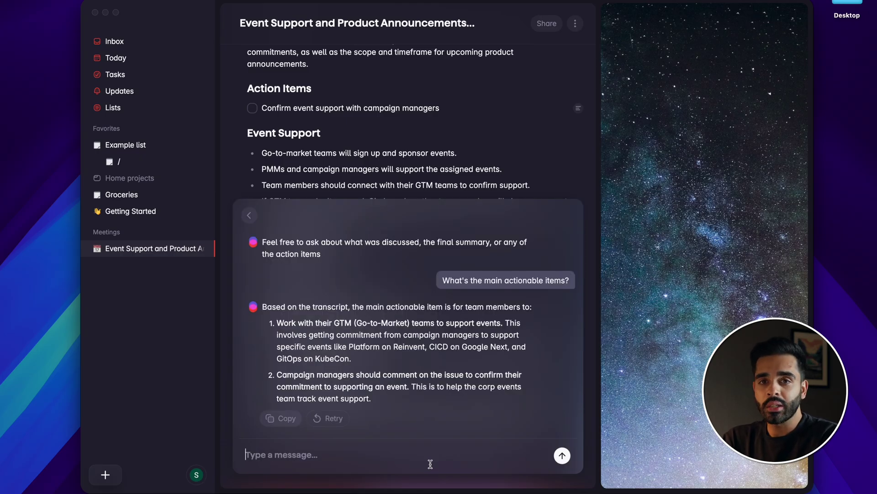
text(Is there a deadline?)
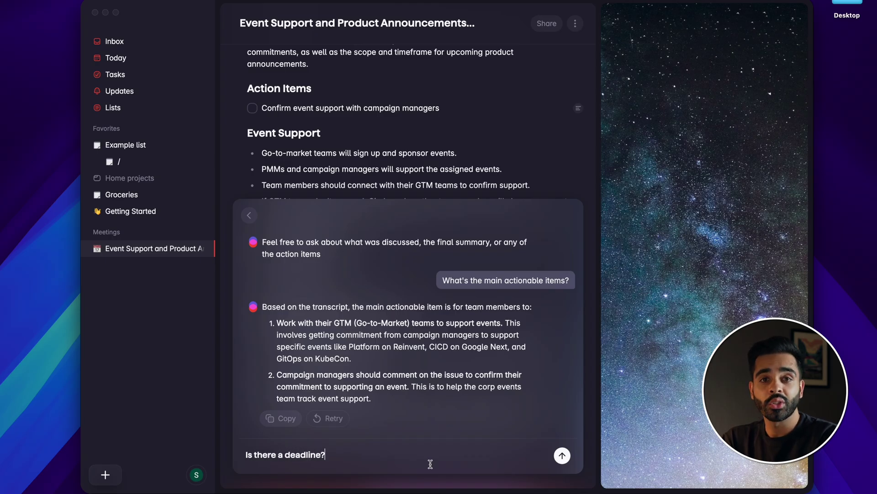
key(Return)
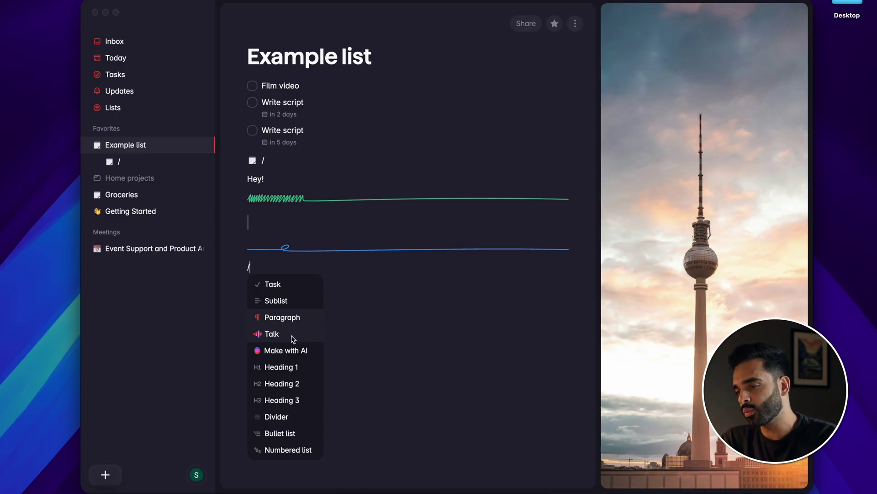
click(293, 339)
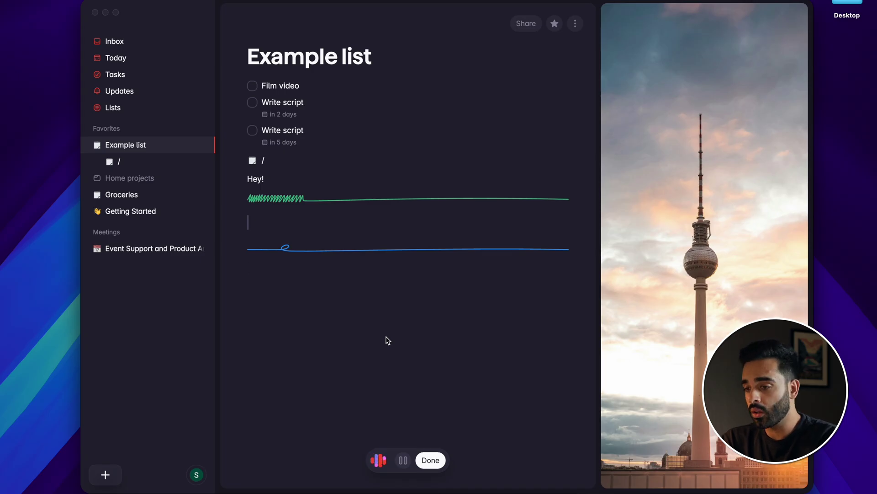
Record a spoken video plan with Talk and turn it into eight Superlist video tasks.
click(388, 341)
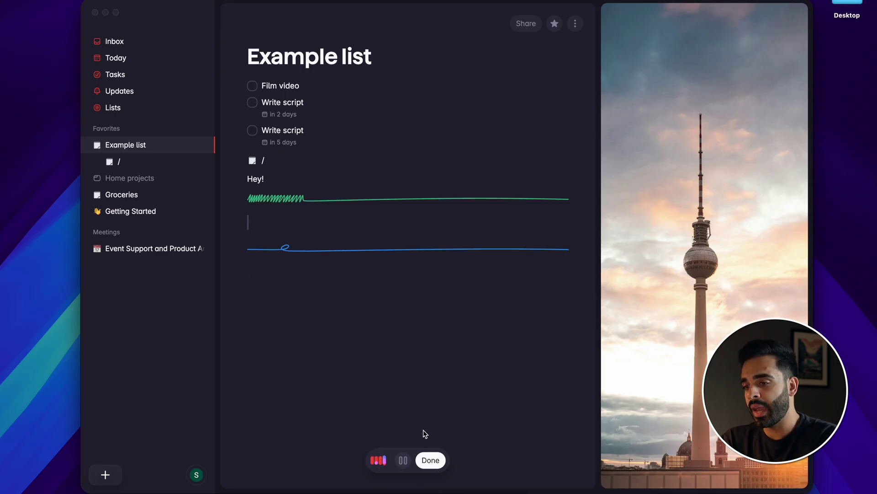
click(430, 460)
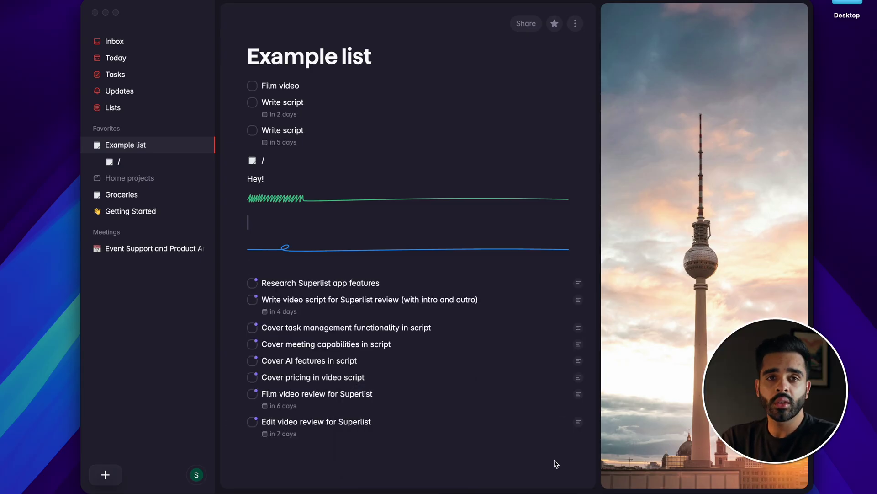
click(577, 284)
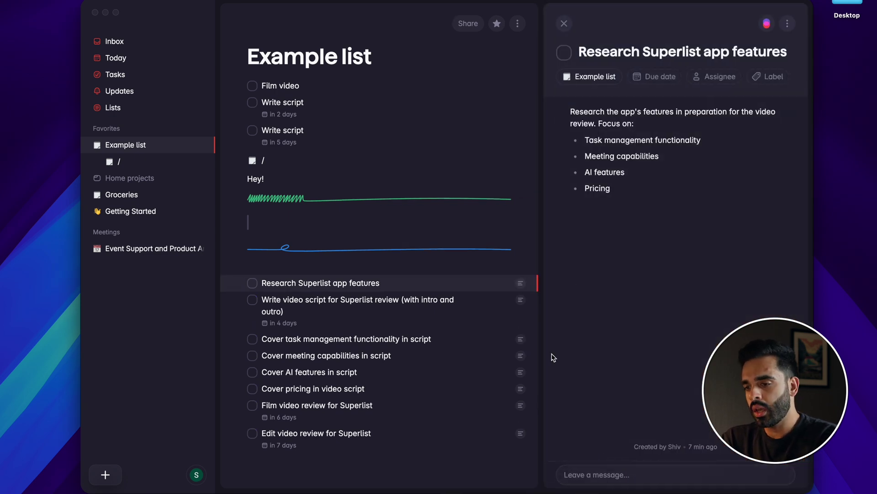
click(521, 300)
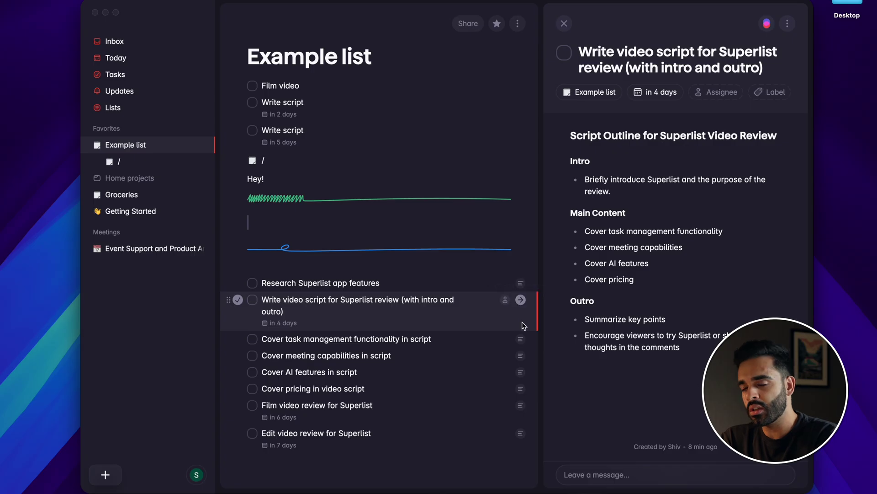
click(521, 339)
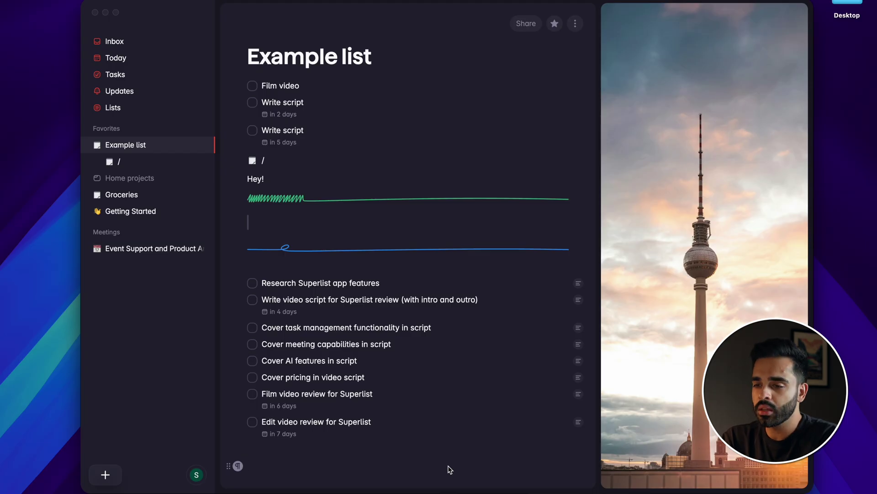
Use /make with a pasted habit tracker request to generate nine habit tracker tasks.
text(/make)
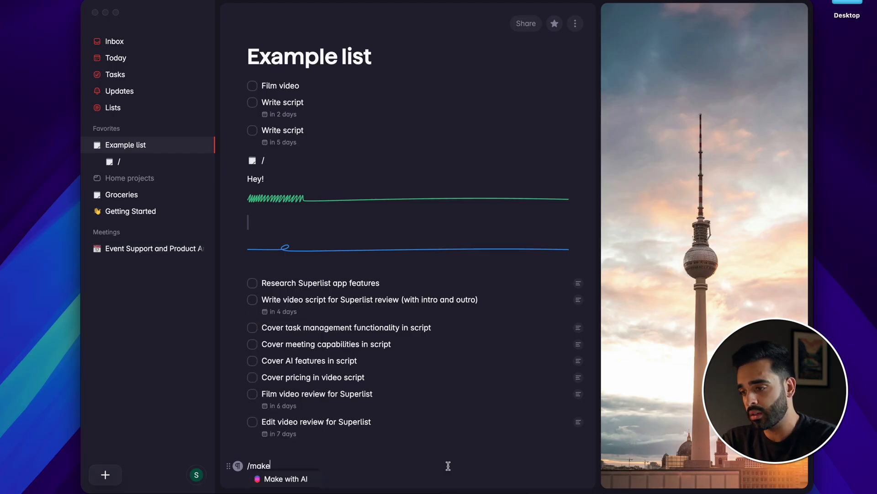
key(Return)
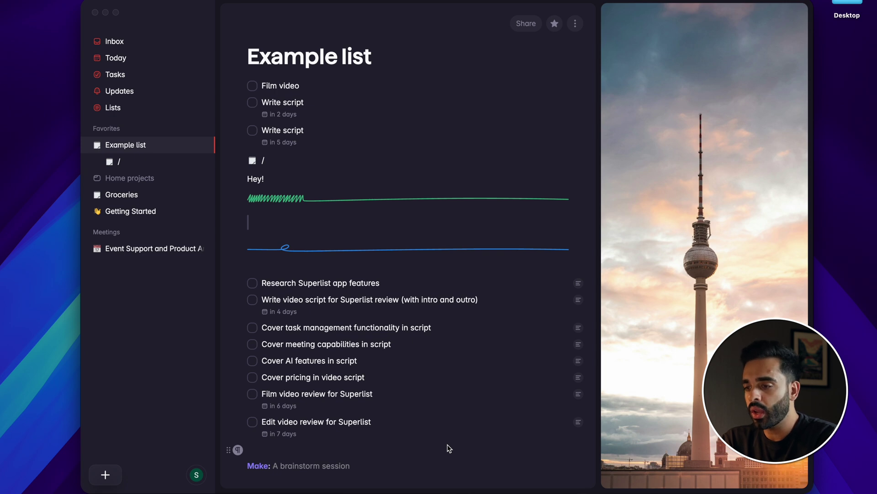
text(Create a habit tracker that will help track my exercise, medication and hydration everyday)
scroll(447, 445, down, 2)
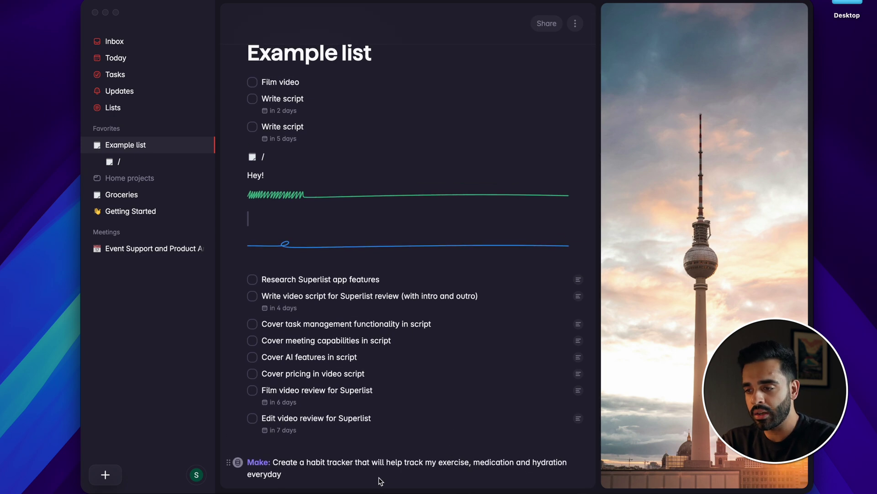
key(Return)
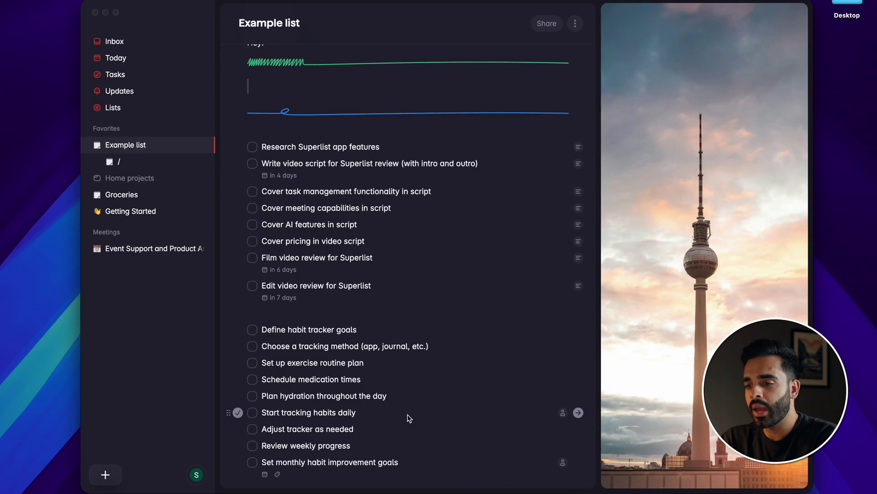
Use Make with AI on a pasted healthy lunch request to generate a recipe.
key(Return)
text(/mak)
key(Return)
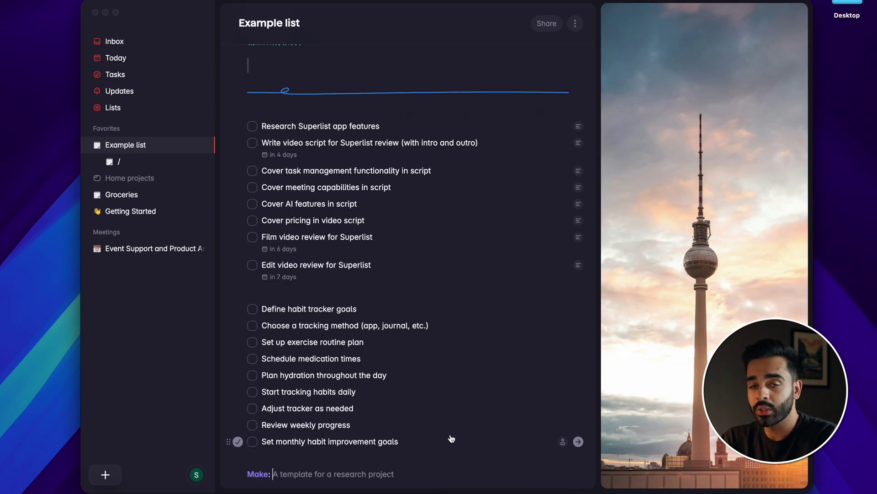
text(Give me a tasty, healthy recipe that I can have for lunch)
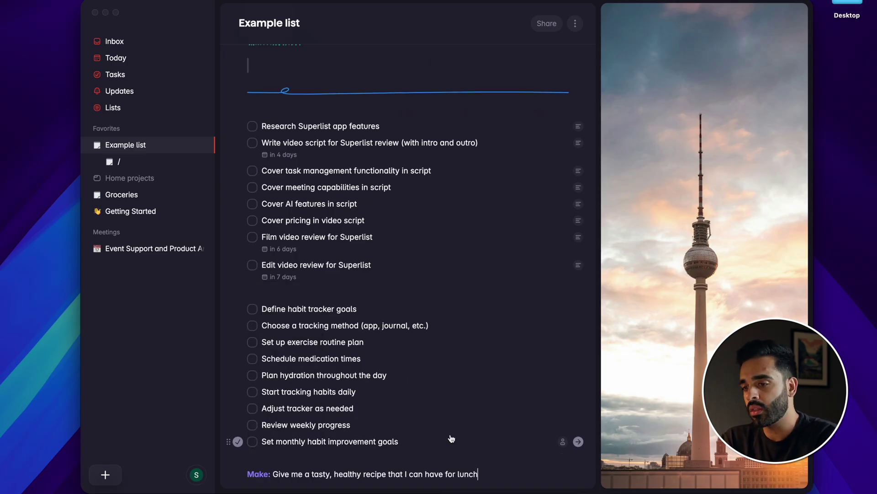
key(Return)
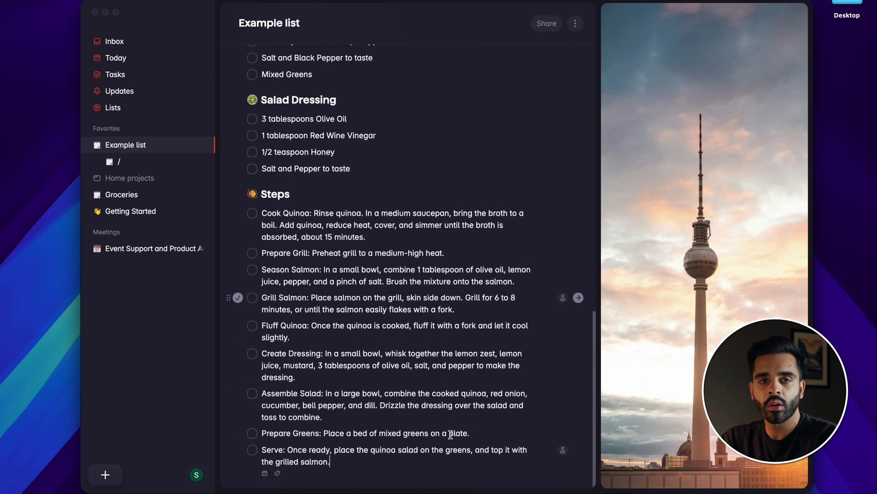
Scroll through the generated Grilled Salmon and Quinoa Salad ingredients, dressing and steps.
scroll(450, 434, up, 3)
scroll(450, 434, up, 5)
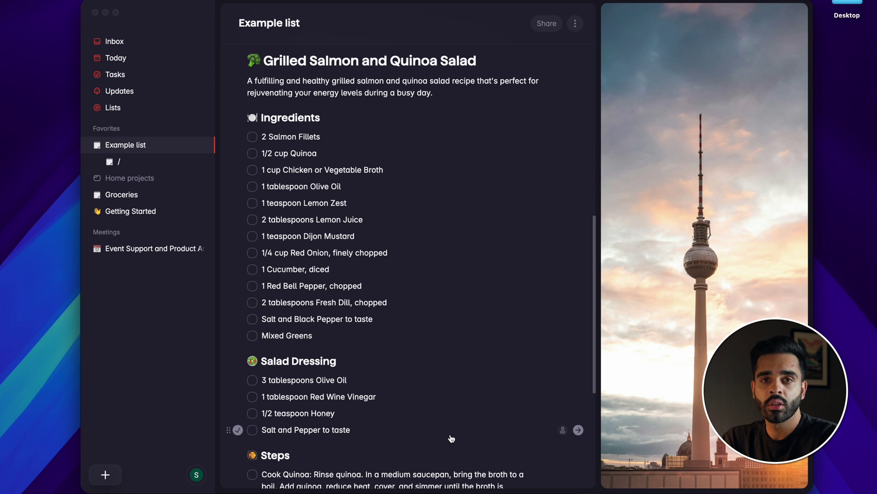
scroll(452, 438, down, 6)
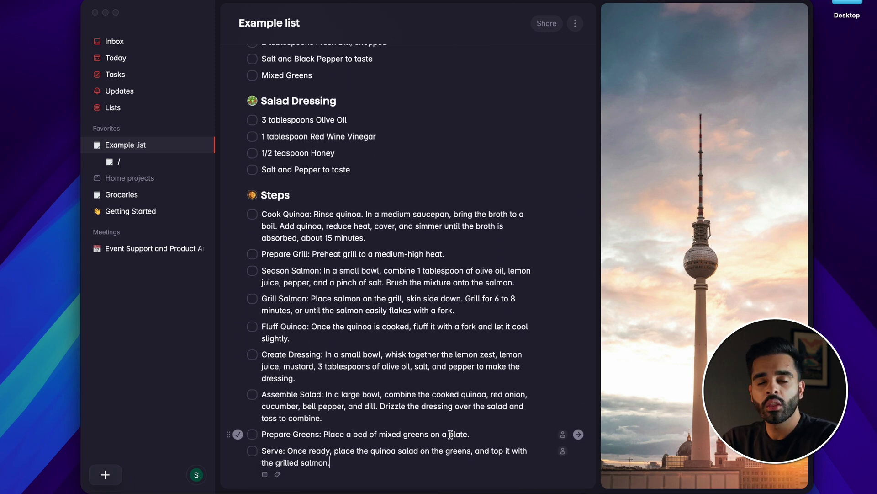
scroll(451, 435, up, 6)
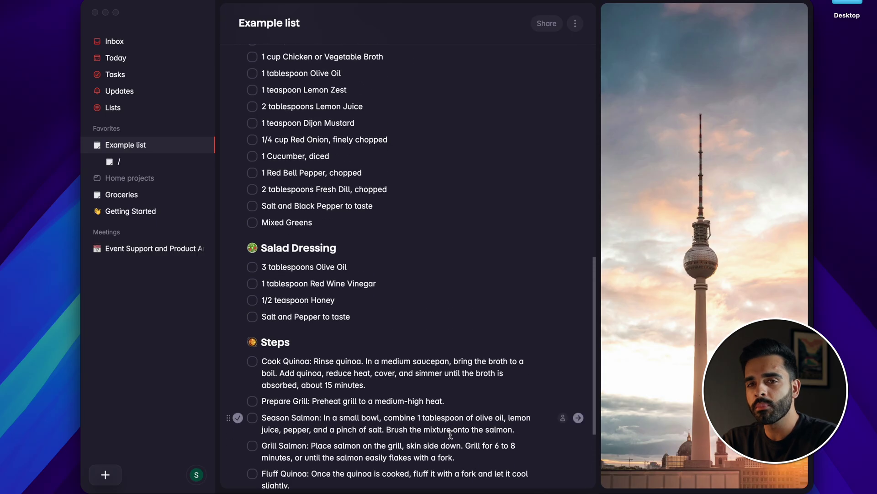
scroll(452, 437, down, 1)
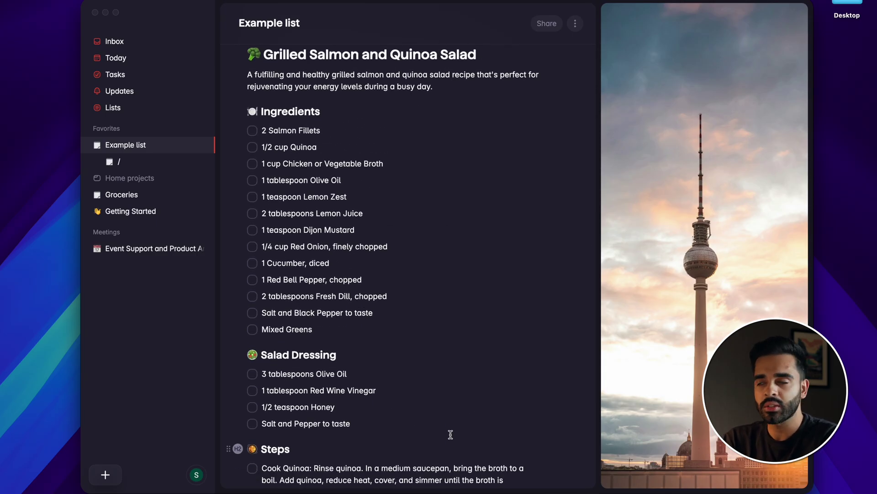
scroll(451, 435, down, 6)
scroll(494, 411, up, 12)
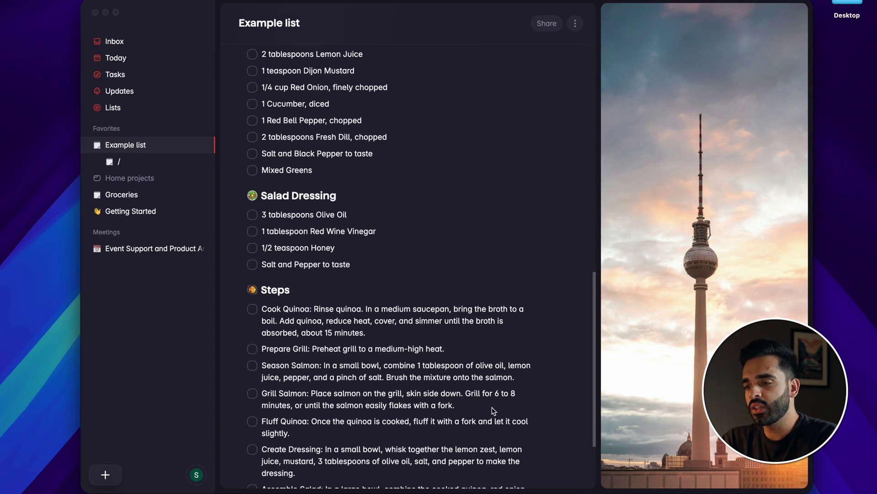
scroll(492, 407, up, 4)
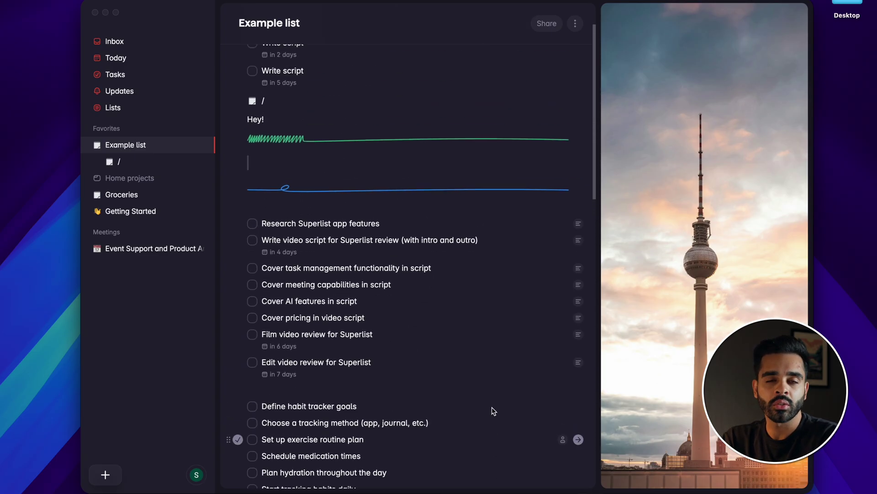
scroll(494, 410, up, 3)
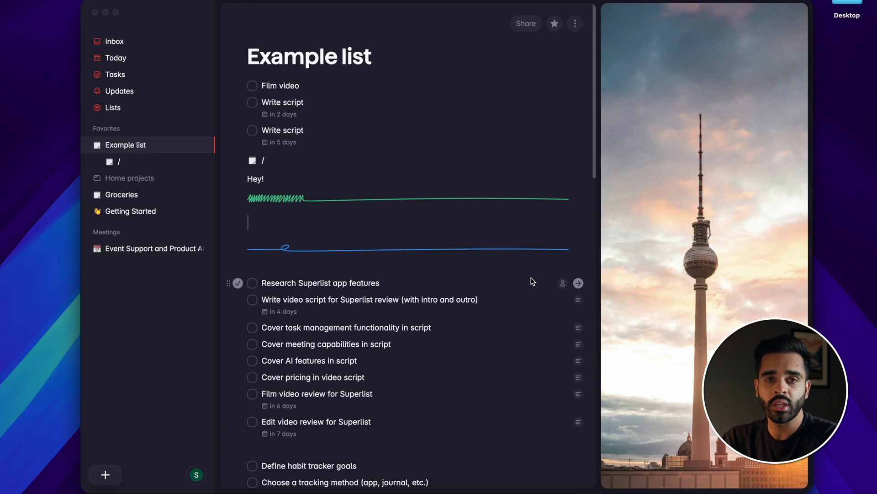
click(563, 283)
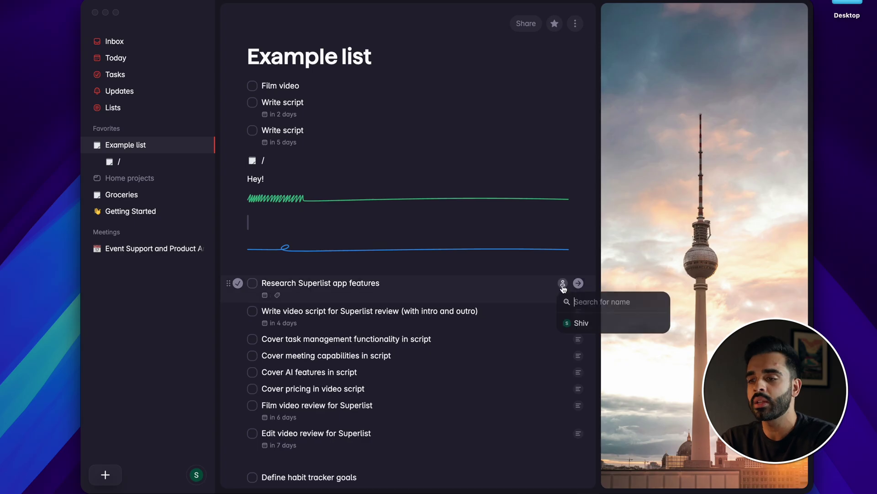
click(563, 283)
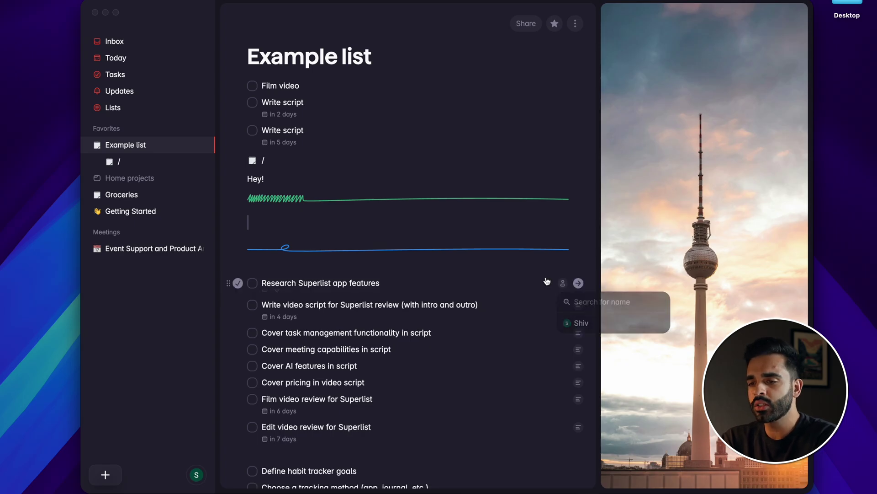
click(531, 26)
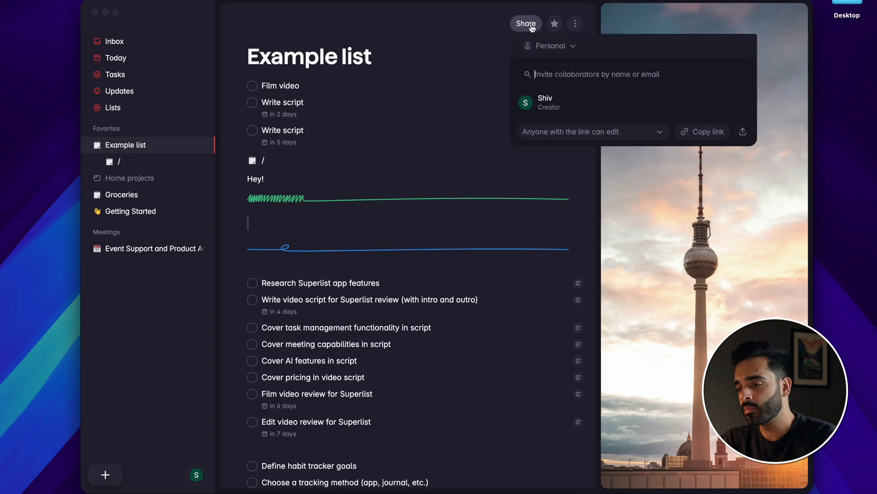
click(492, 68)
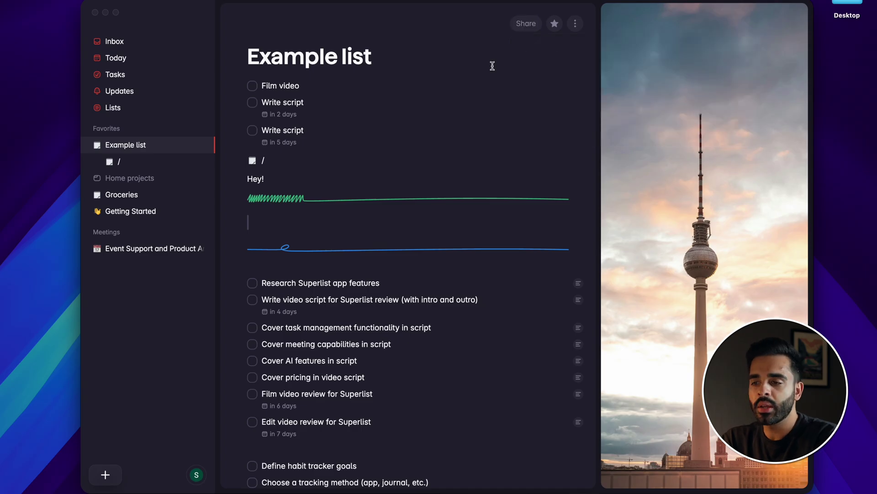
Open the Event Support and Product Announcements meeting note and review its action items.
click(161, 248)
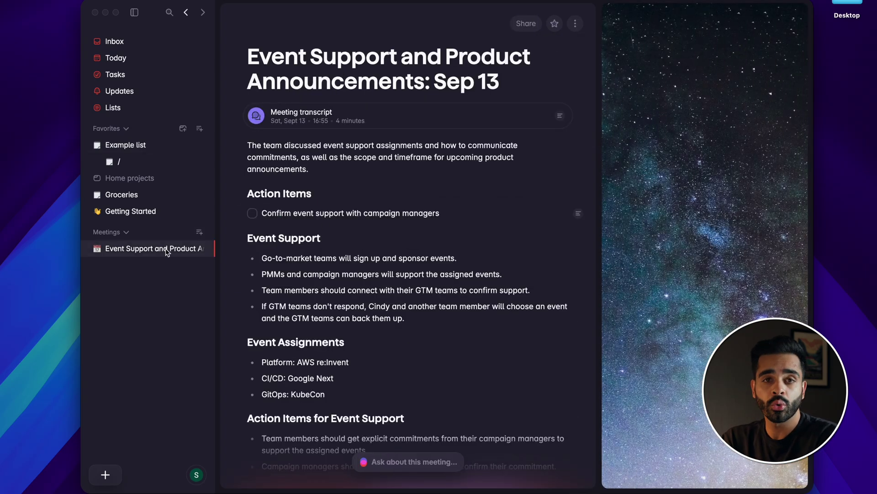
scroll(373, 386, down, 3)
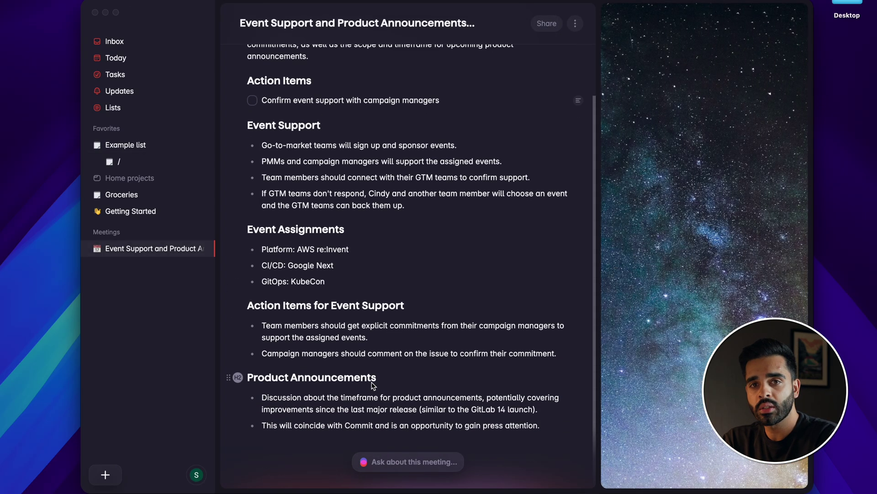
scroll(373, 386, up, 5)
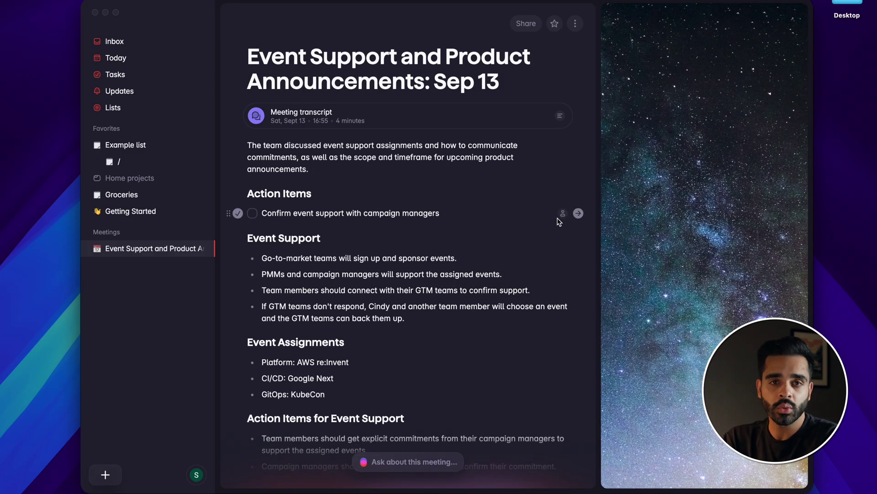
click(562, 214)
click(512, 262)
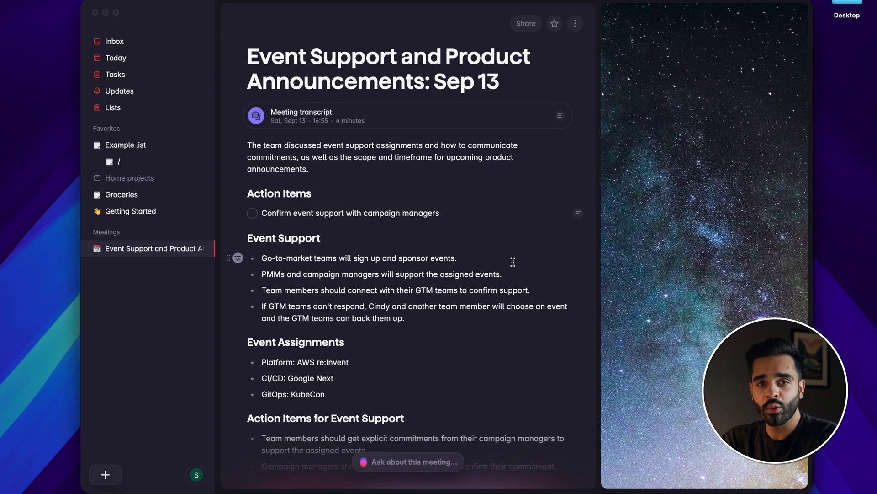
scroll(513, 262, down, 4)
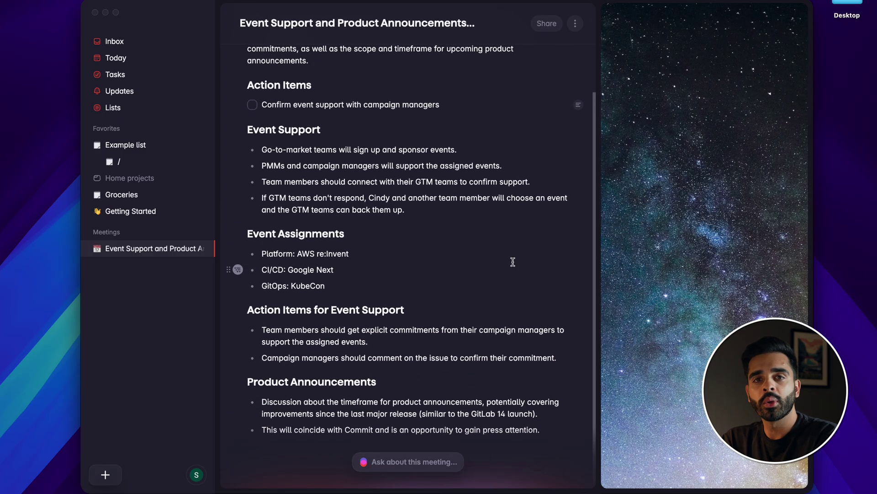
scroll(512, 261, up, 4)
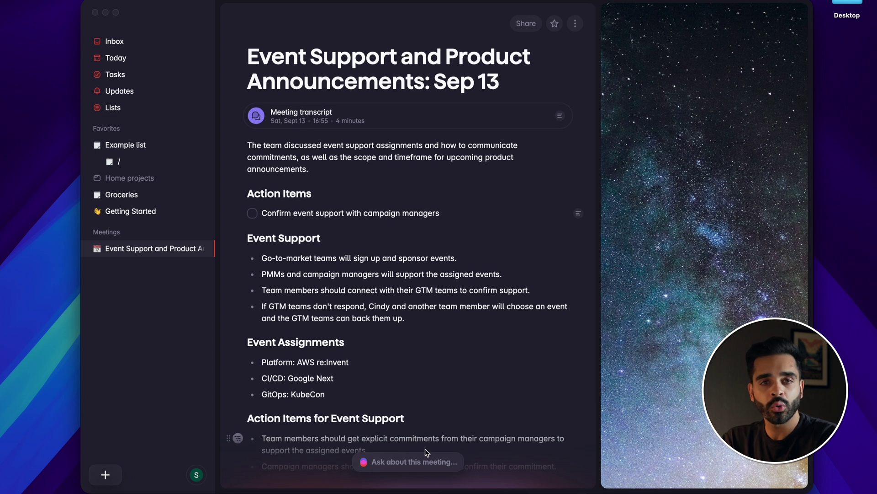
Ask the meeting's AI chat 'What are the actionable items?' and return to the notes.
click(414, 462)
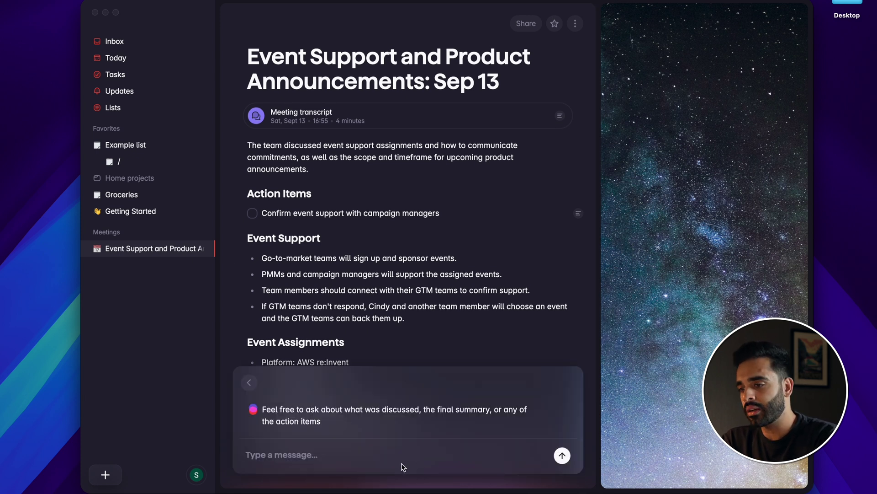
text(What are )
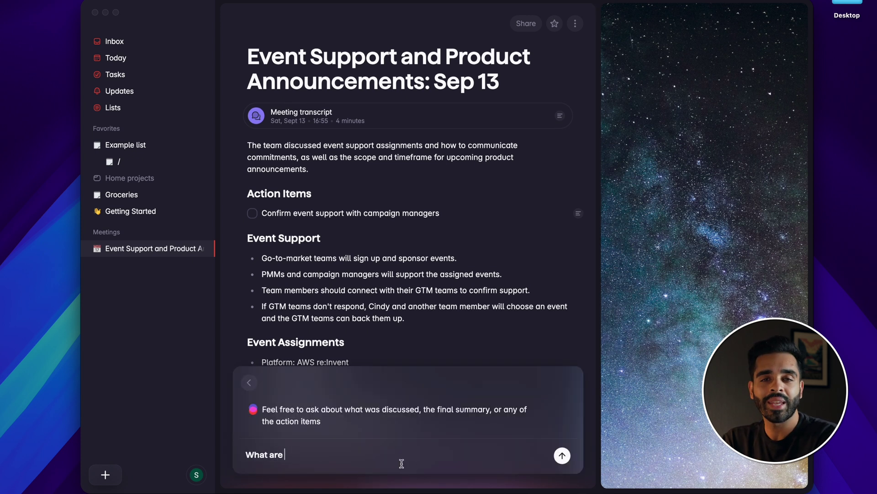
text(the actionable items?)
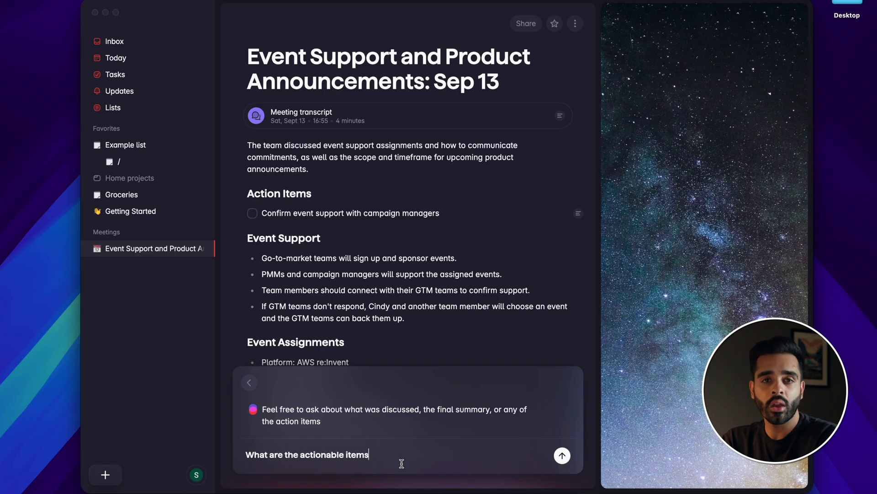
key(Return)
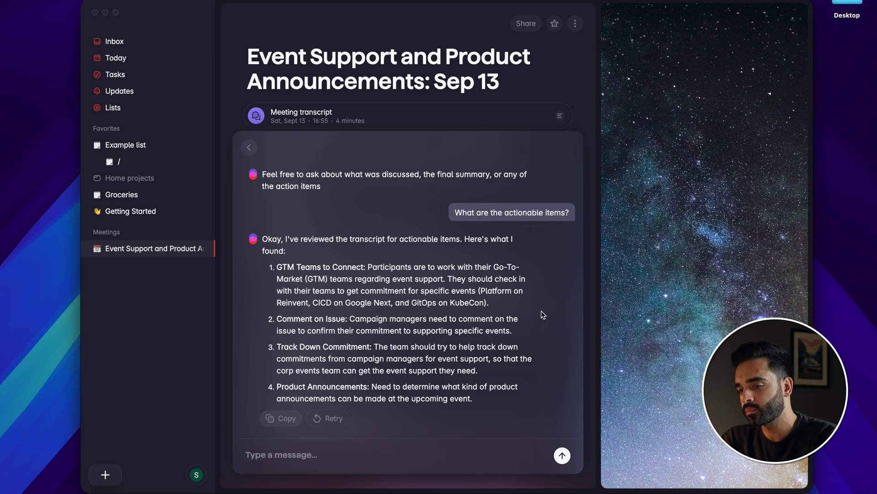
click(250, 147)
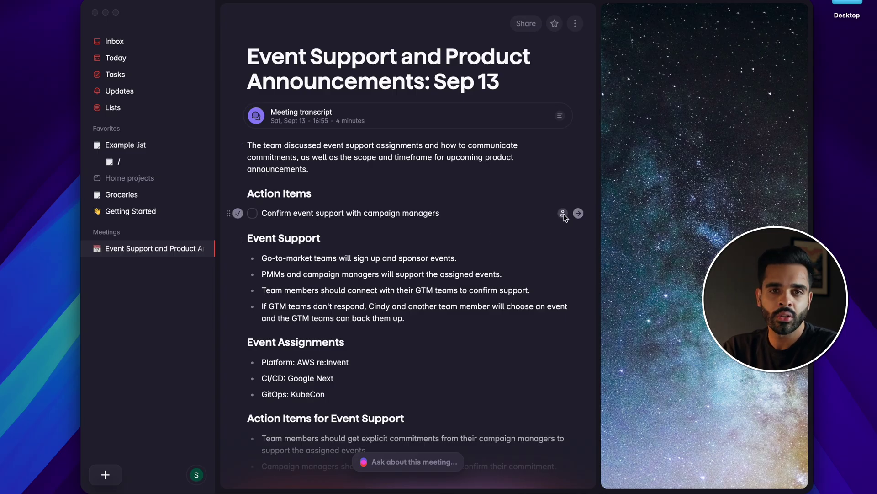
On the Confirm event support task, post 'Hey, what's the next steps for this?' and 'I wasn't here for the meeting'.
click(578, 213)
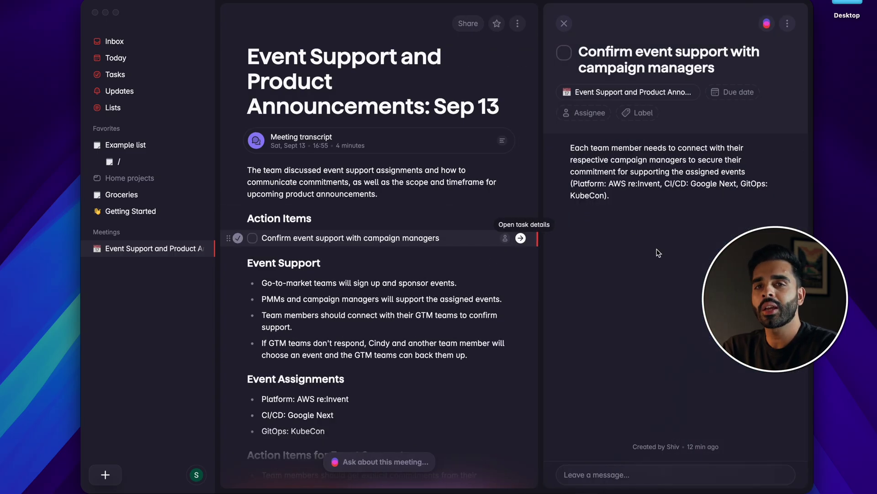
click(650, 477)
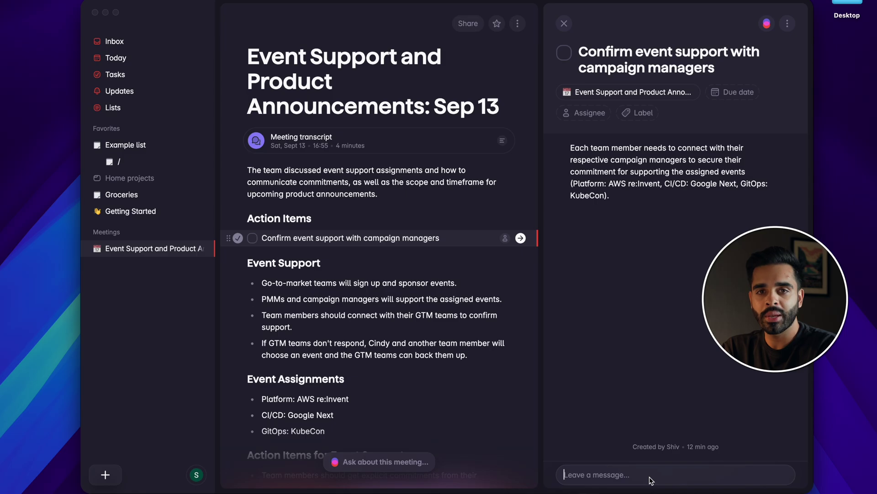
text(Hey, w)
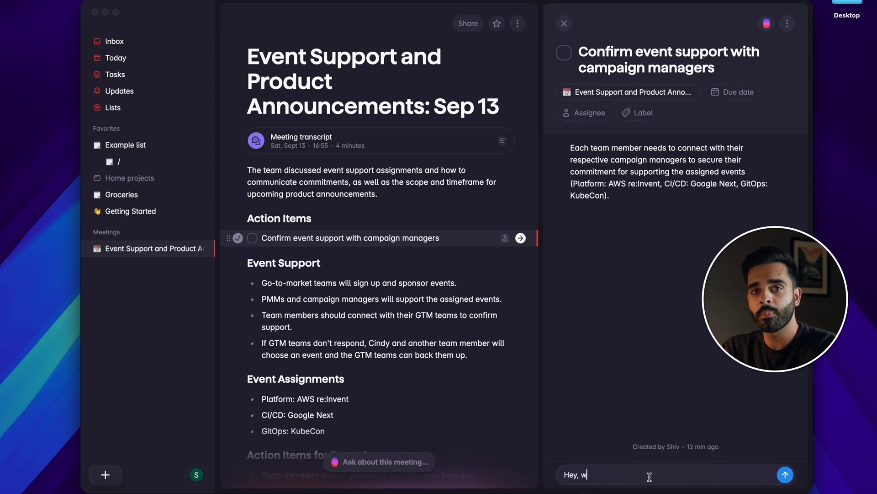
text(hat's the next )
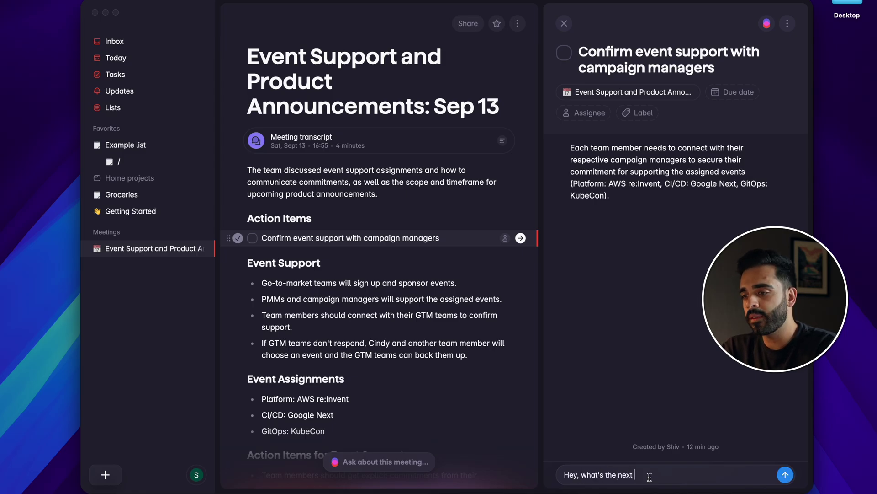
text(steps for this?)
key(Return)
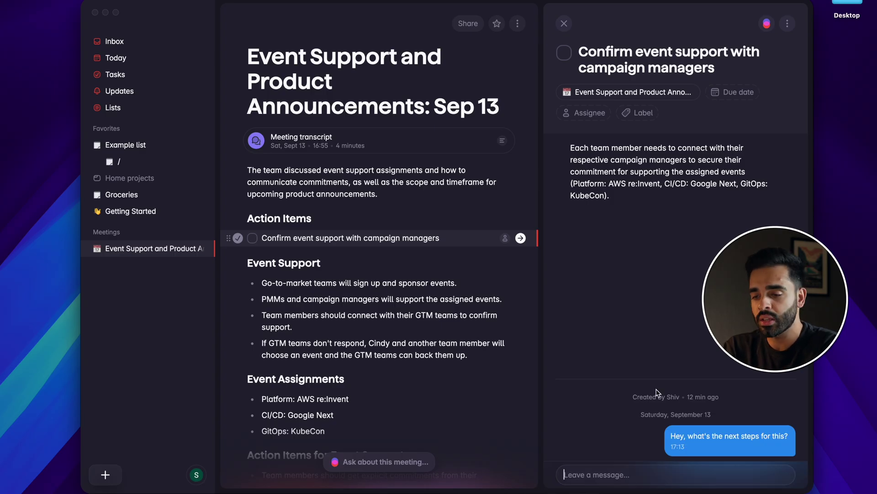
text(I)
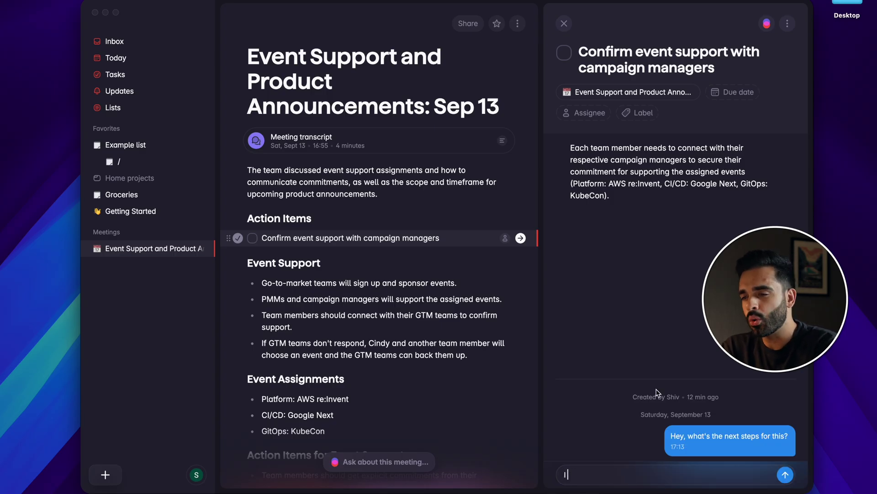
text( wasn't here for the meeting)
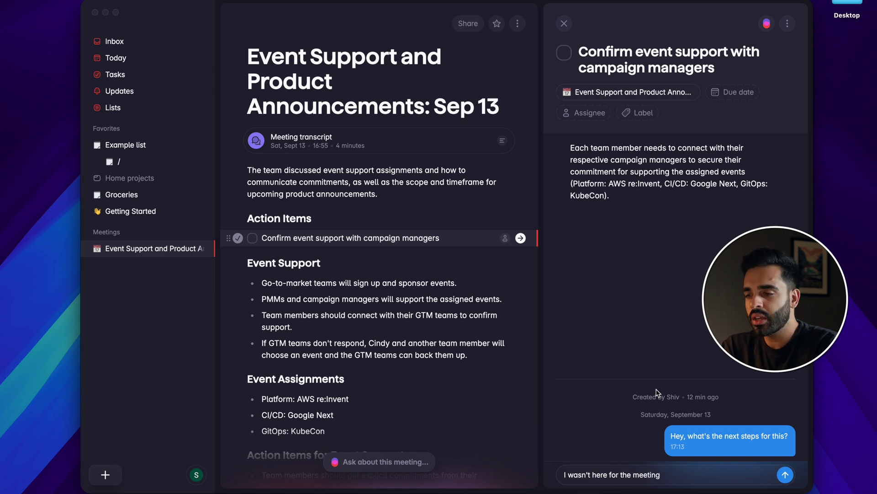
key(Return)
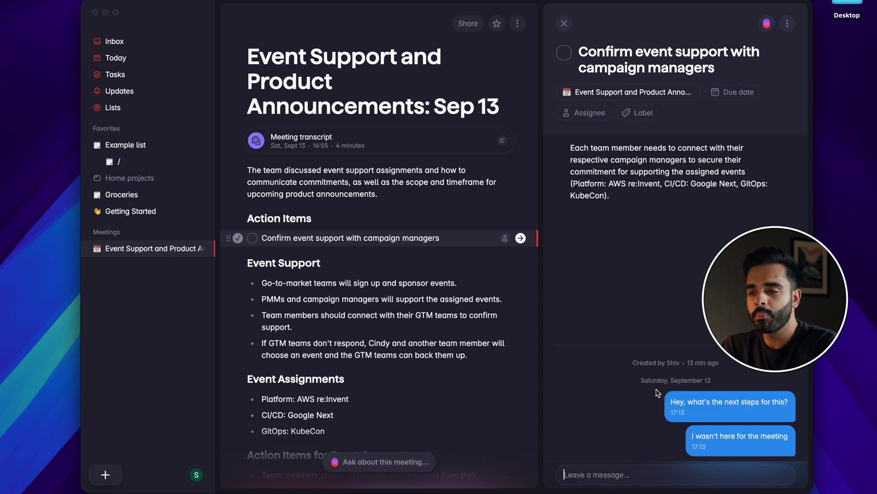